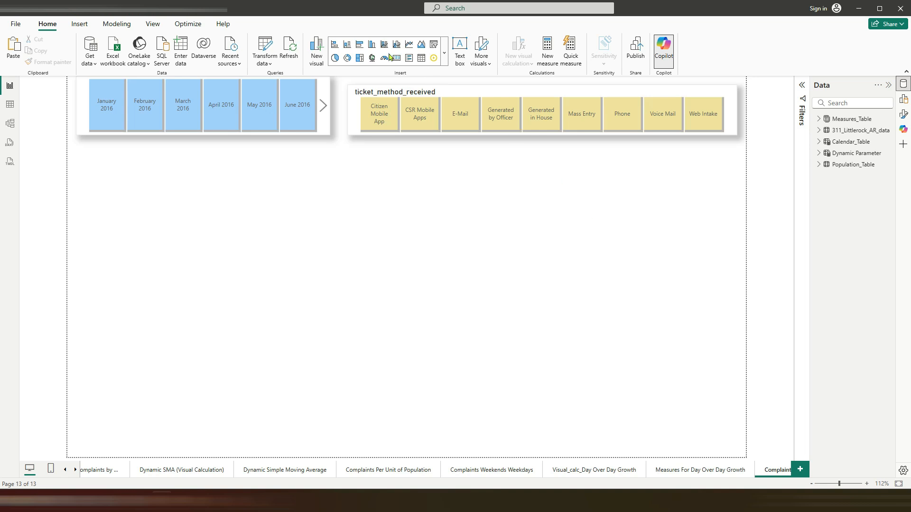
Open the Power Query Editor and duplicate the Time column in the 311_Littlerock_AR_data query.
{"action": "left_click", "coordinate": [270, 66]}
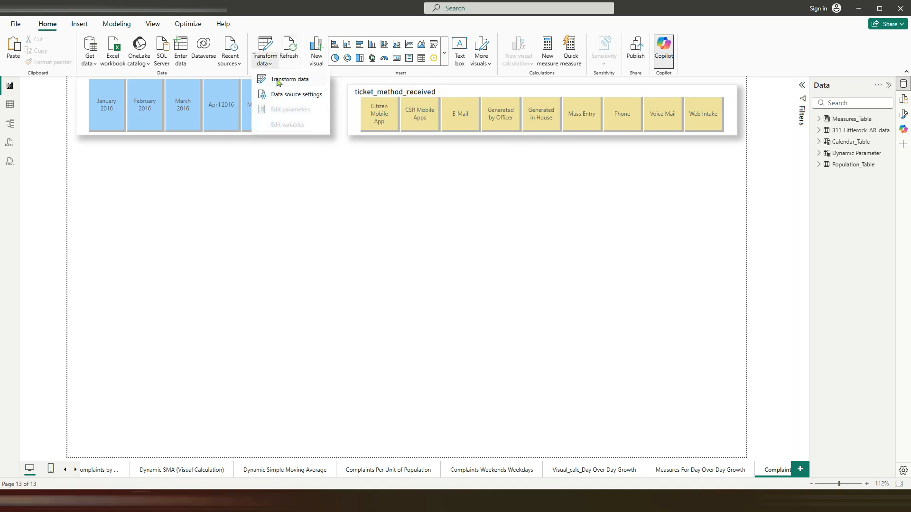
{"action": "left_click", "coordinate": [279, 81]}
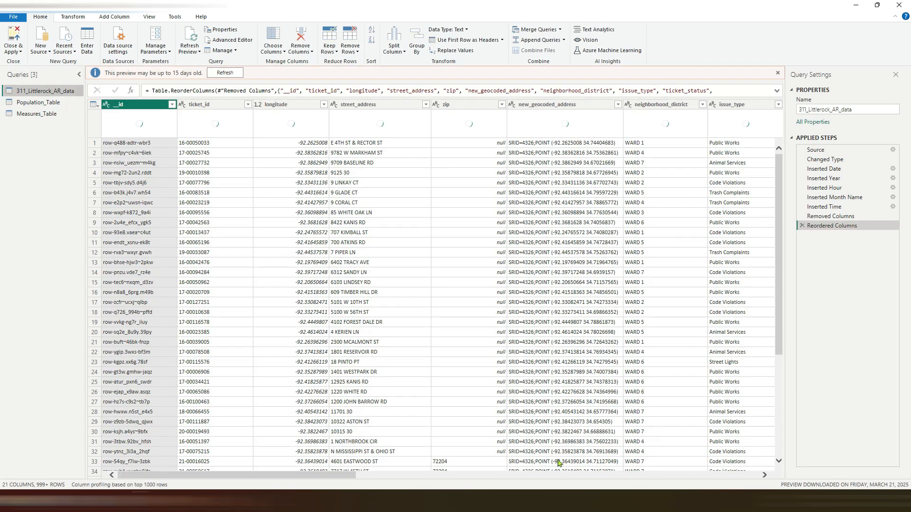
{"action": "left_click_drag", "start_coordinate": [349, 475], "coordinate": [758, 475]}
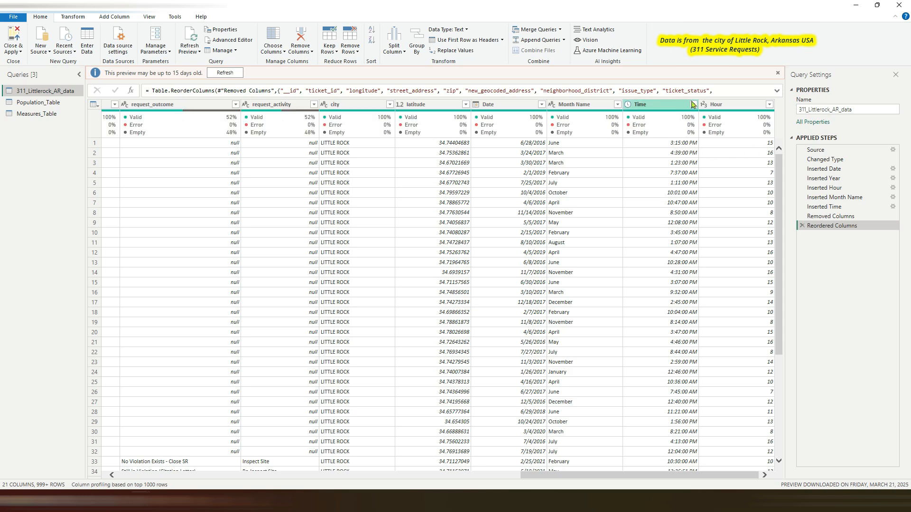
{"action": "left_click", "coordinate": [682, 105]}
{"action": "right_click", "coordinate": [681, 105]}
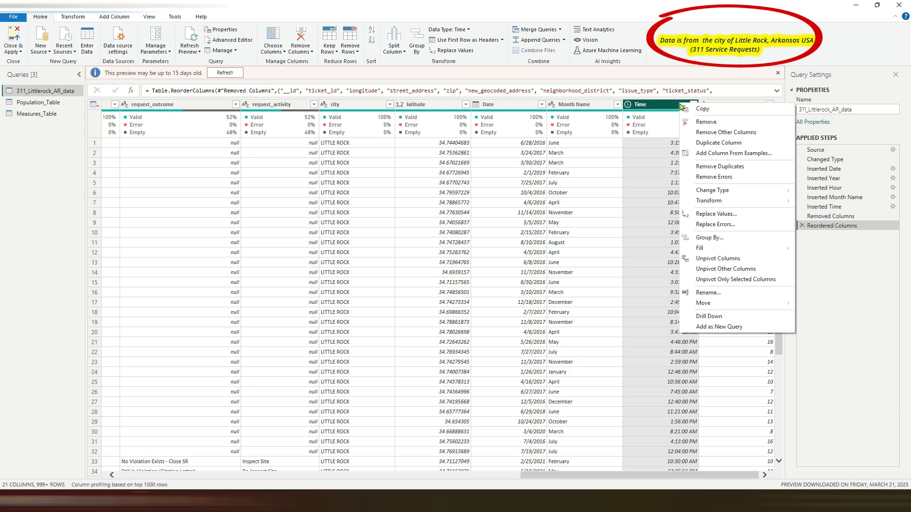
{"action": "left_click", "coordinate": [702, 142]}
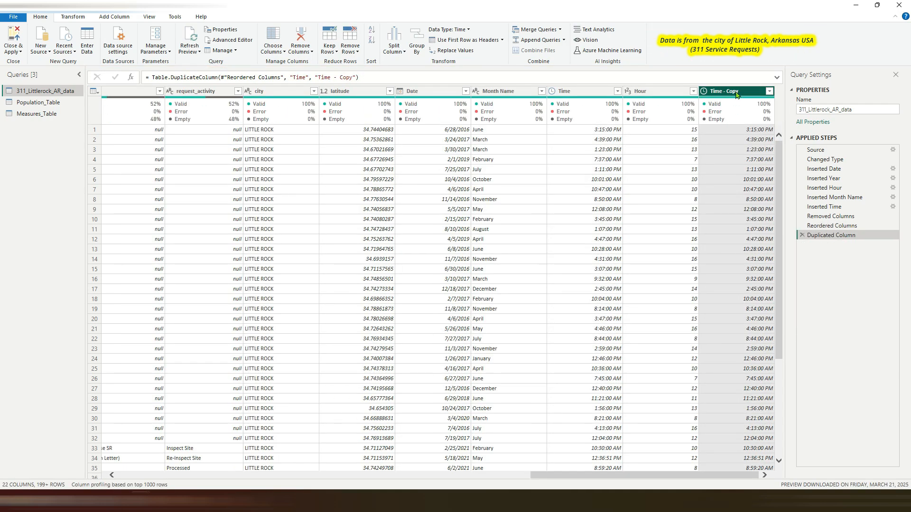
Split the Time - Copy column at each occurrence of the colon delimiter, with the quote character set to None.
{"action": "left_click", "coordinate": [404, 53]}
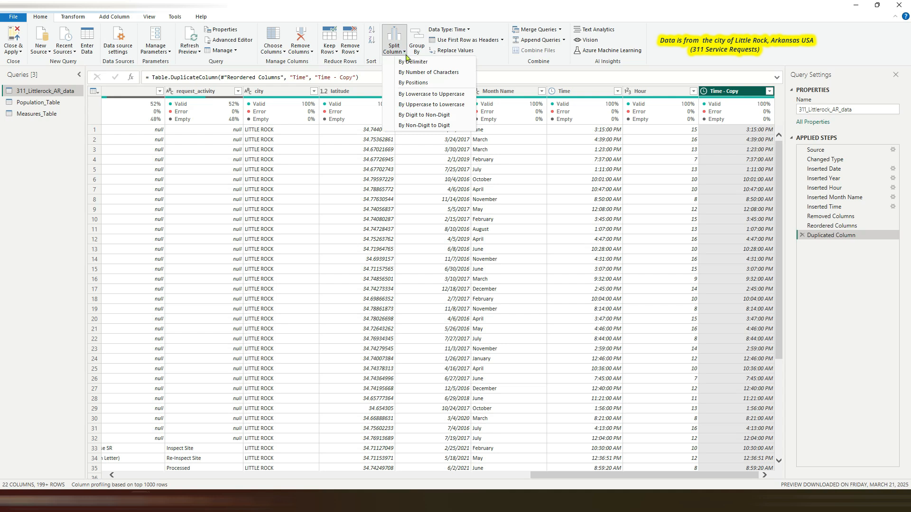
{"action": "left_click", "coordinate": [413, 62]}
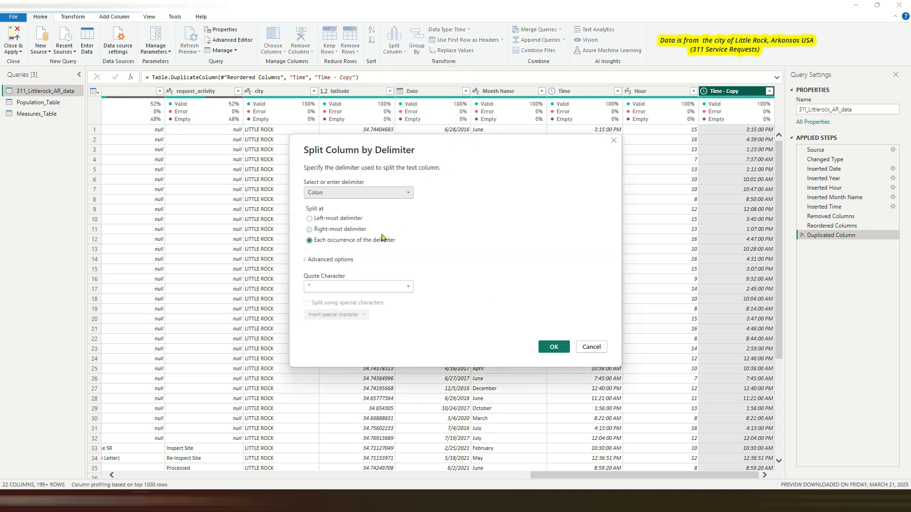
{"action": "left_click", "coordinate": [401, 287]}
{"action": "left_click", "coordinate": [358, 297]}
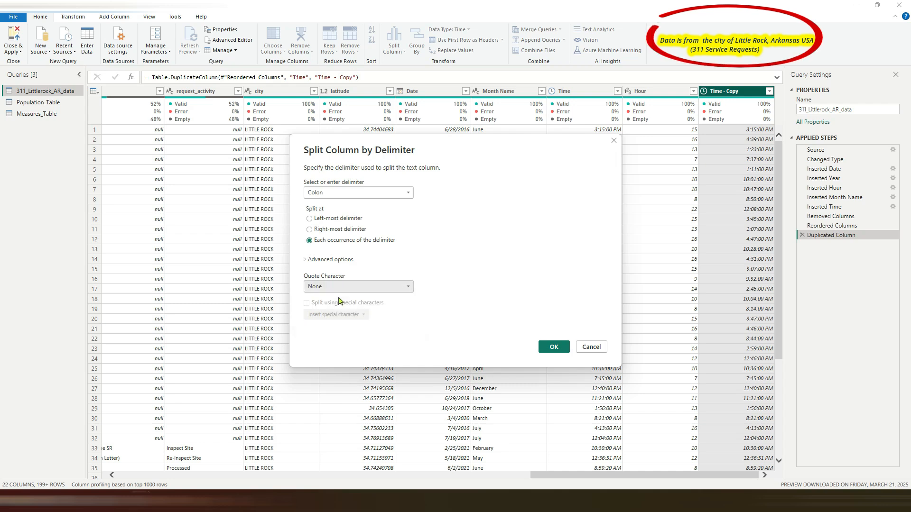
{"action": "left_click", "coordinate": [553, 347]}
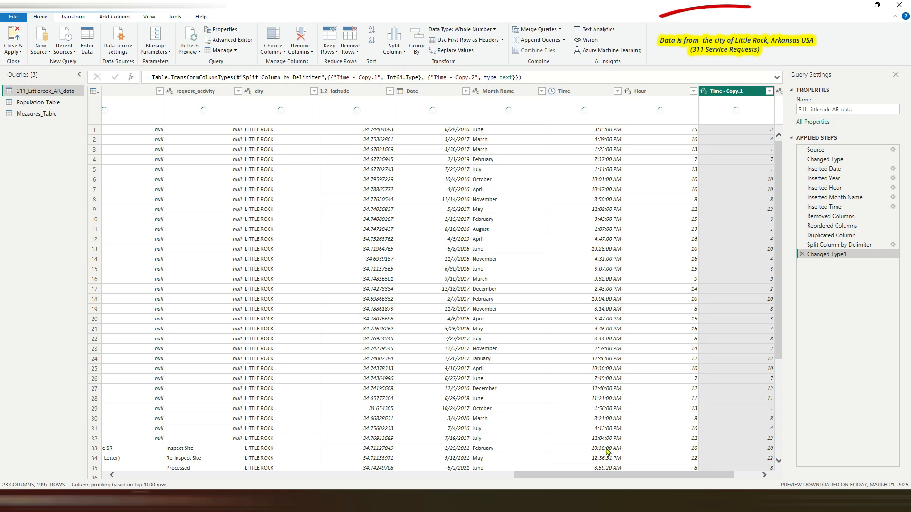
Split the Time - Copy.2 column at each occurrence of the space delimiter, with the quote character set to None.
{"action": "left_click_drag", "start_coordinate": [611, 476], "coordinate": [729, 483]}
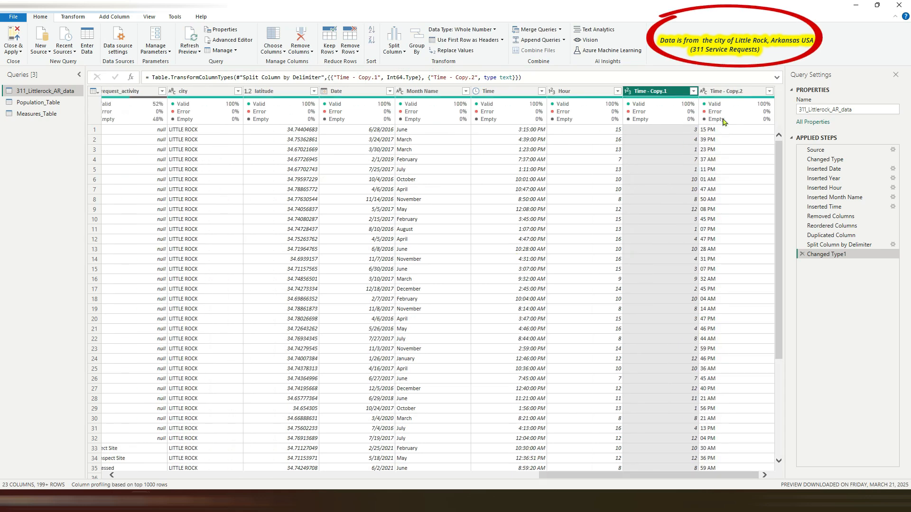
{"action": "left_click", "coordinate": [724, 94]}
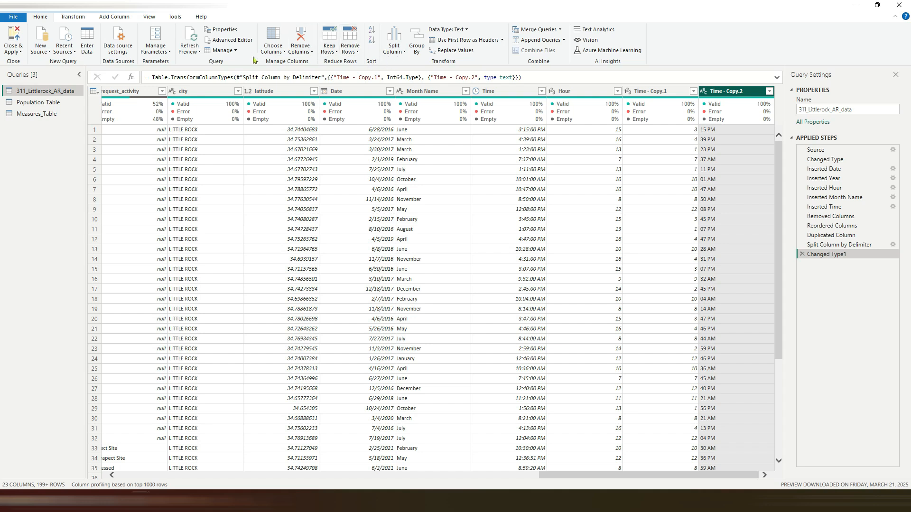
{"action": "left_click", "coordinate": [404, 52]}
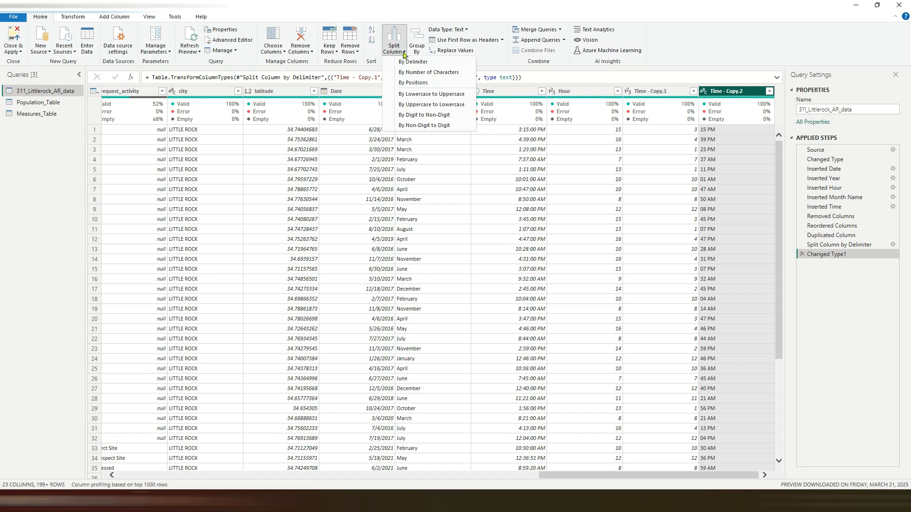
{"action": "left_click", "coordinate": [405, 63]}
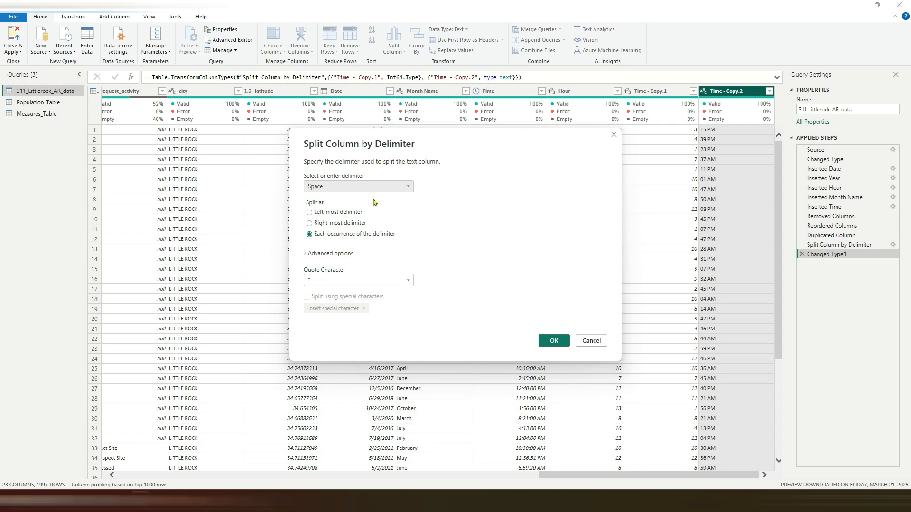
{"action": "left_click", "coordinate": [351, 284]}
{"action": "left_click", "coordinate": [349, 294]}
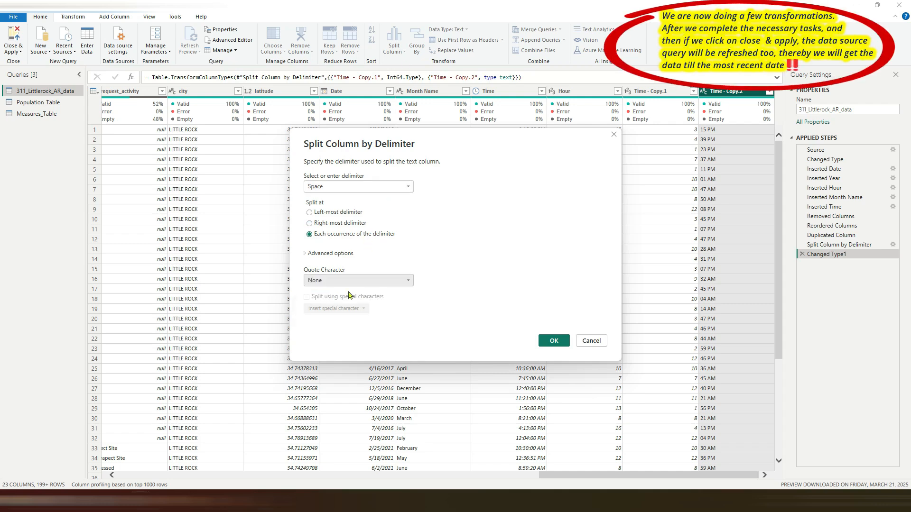
{"action": "left_click", "coordinate": [554, 340]}
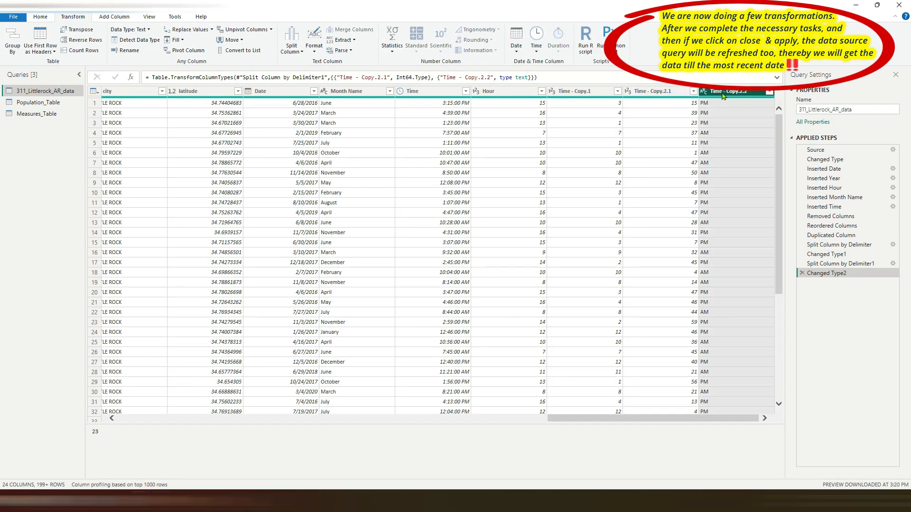
Remove the Time - Copy.2.1 column that holds the minutes.
{"action": "left_click", "coordinate": [592, 92]}
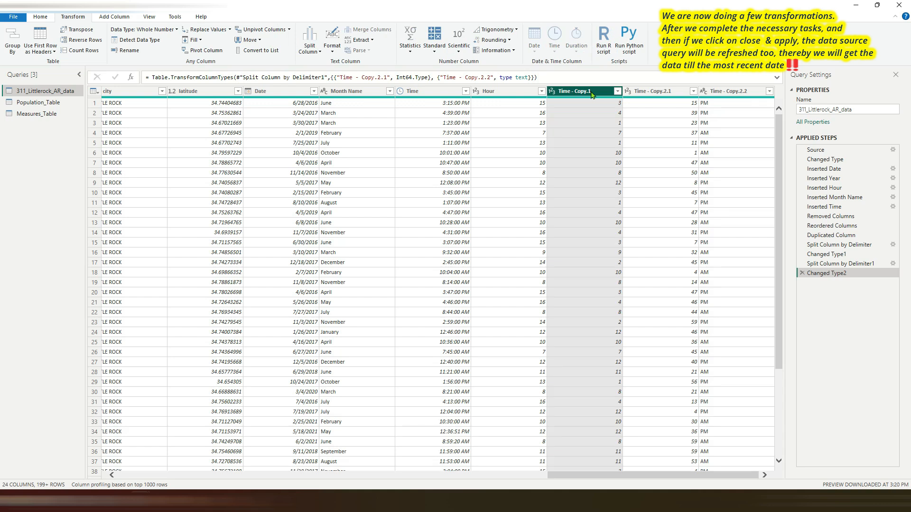
{"action": "left_click", "coordinate": [667, 92]}
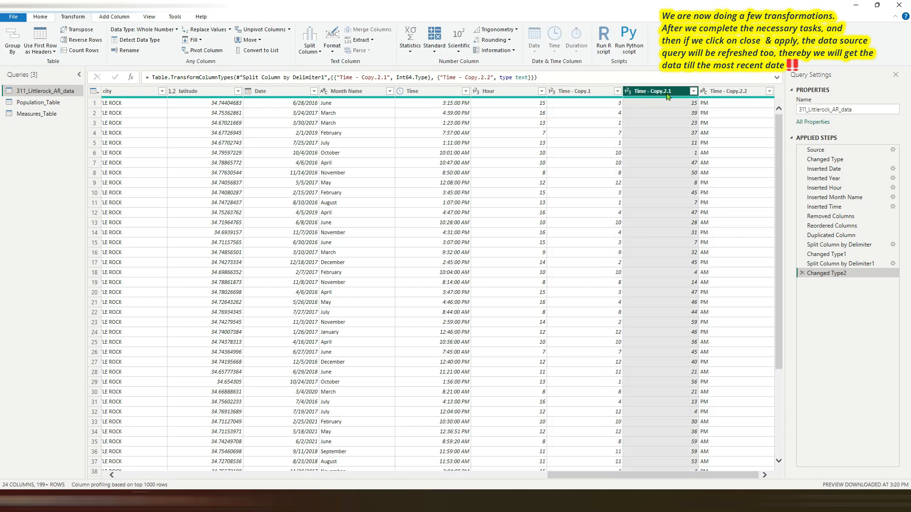
{"action": "right_click", "coordinate": [667, 92]}
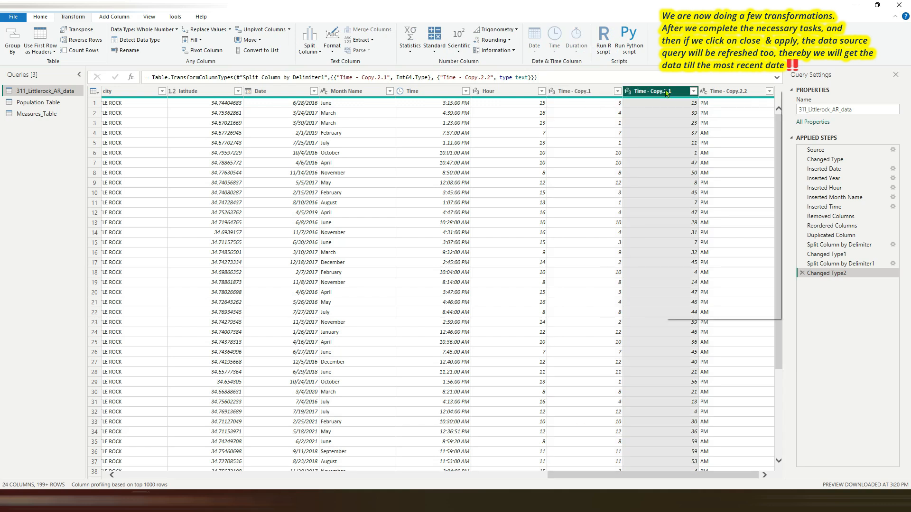
{"action": "left_click", "coordinate": [690, 109]}
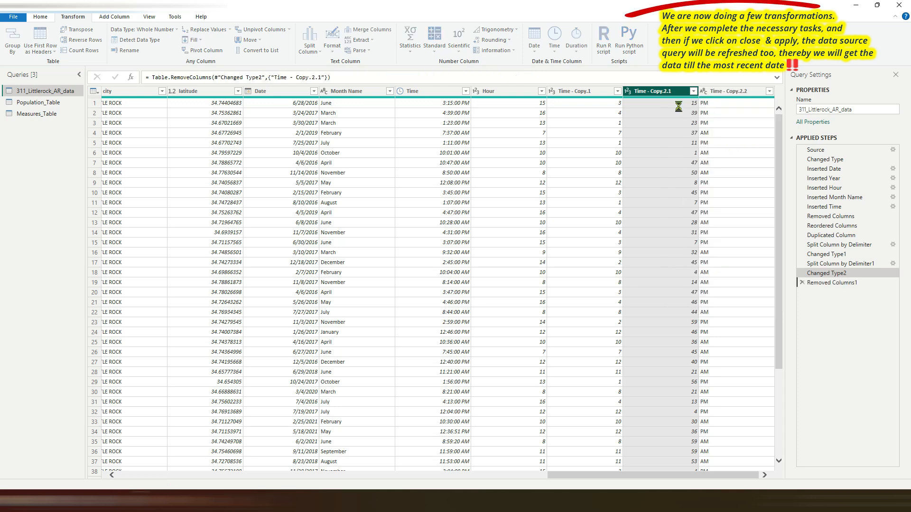
Merge the Time - Copy.1 and Time - Copy.2.2 columns with a space separator into a column named Day block.
{"action": "left_click", "coordinate": [663, 94]}
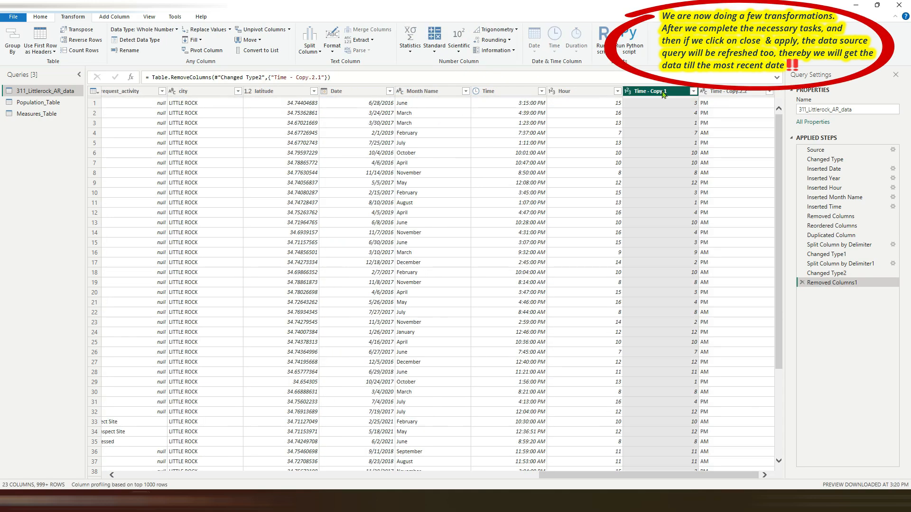
{"action": "left_click", "coordinate": [722, 95], "text": "ctrl"}
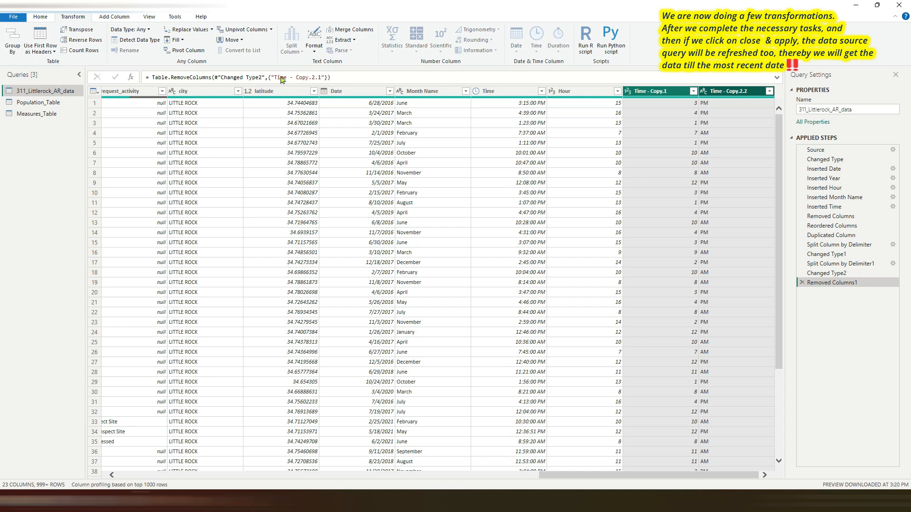
{"action": "left_click", "coordinate": [353, 31]}
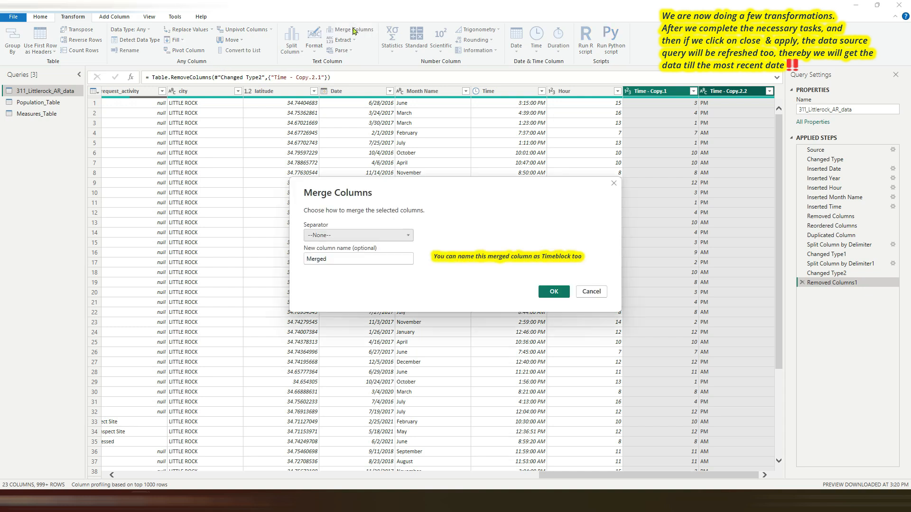
{"action": "left_click", "coordinate": [408, 236]}
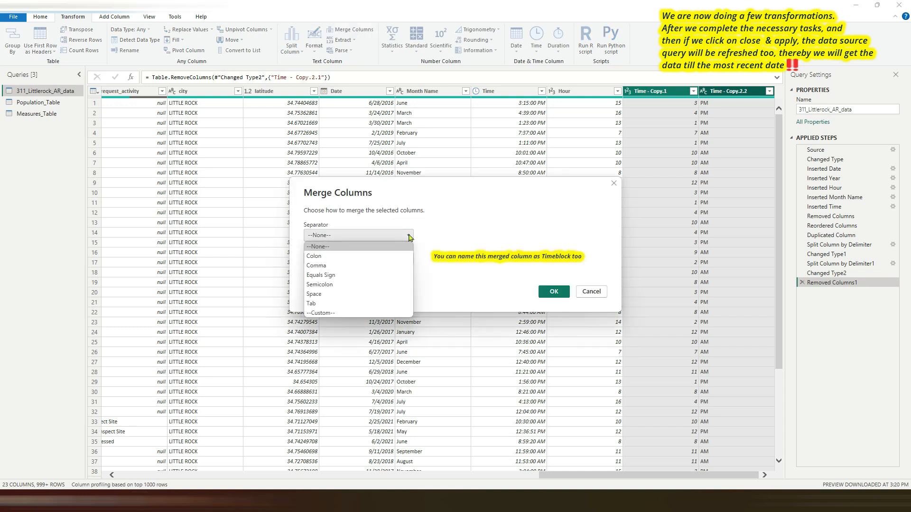
{"action": "left_click", "coordinate": [350, 294]}
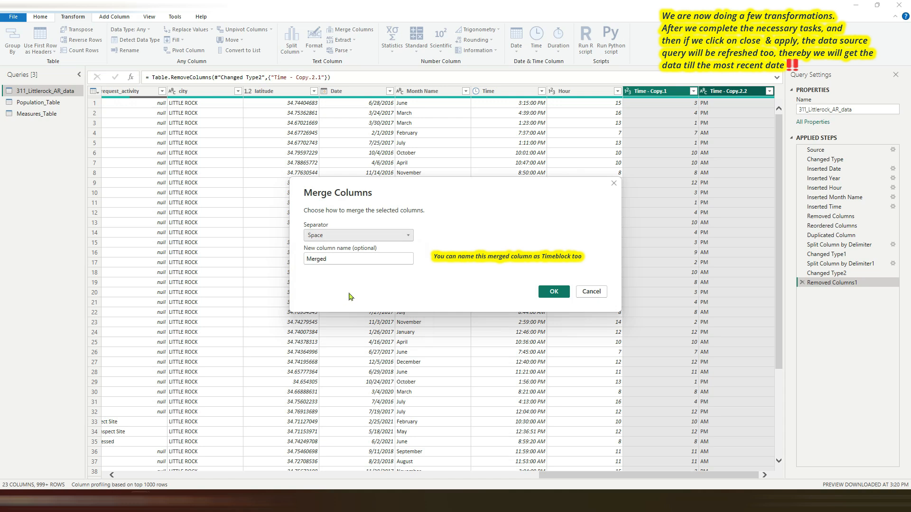
{"action": "left_click_drag", "start_coordinate": [351, 259], "coordinate": [277, 260]}
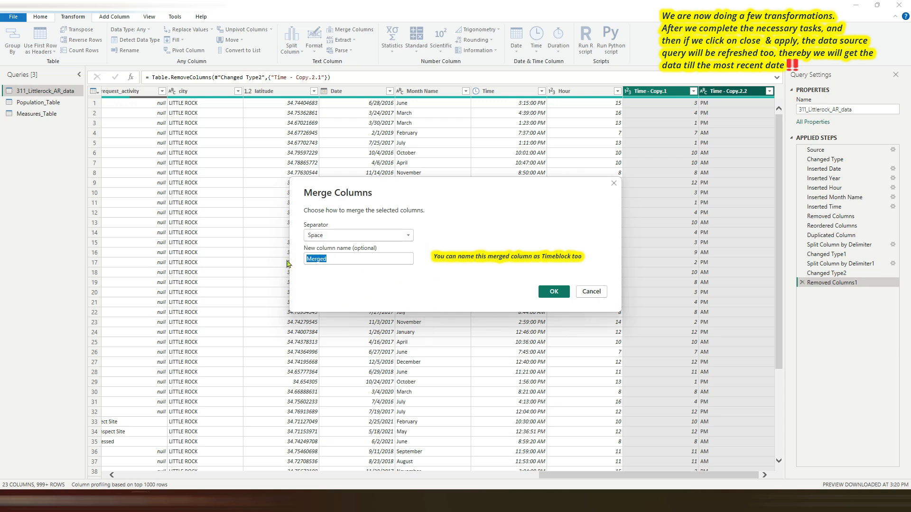
{"action": "type", "text": "Day"}
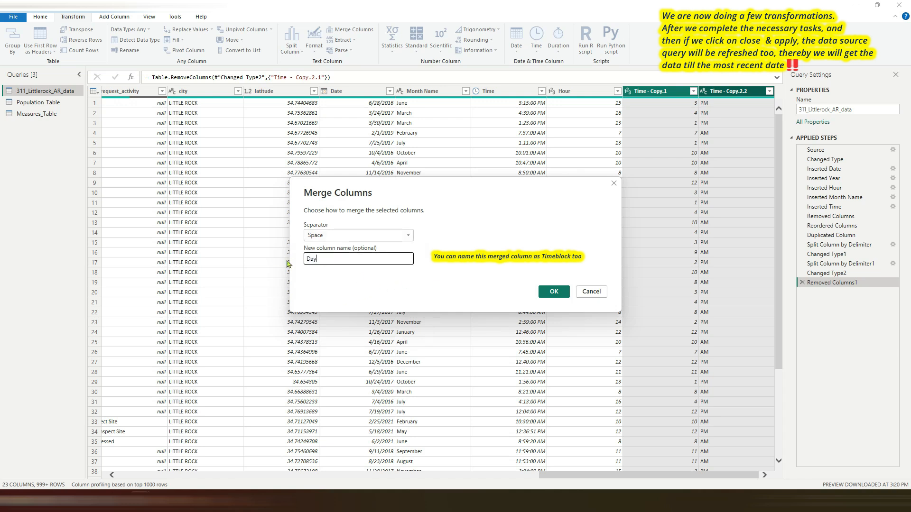
{"action": "type", "text": " block"}
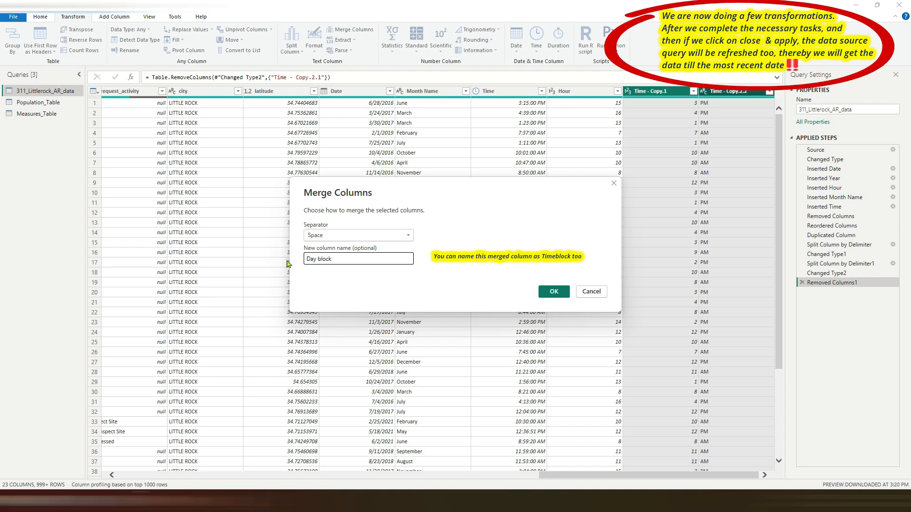
{"action": "left_click", "coordinate": [553, 292]}
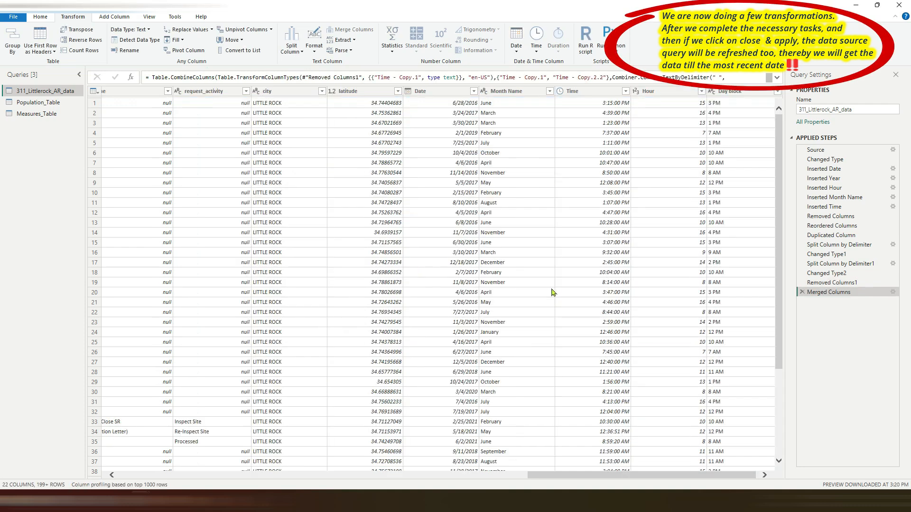
Apply the query changes to the data model and close the Power Query Editor.
{"action": "left_click_drag", "start_coordinate": [779, 195], "coordinate": [783, 137]}
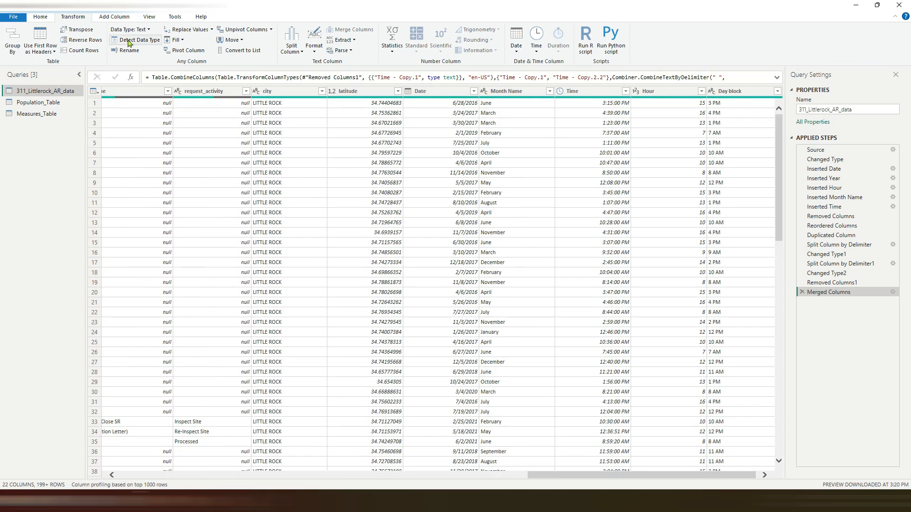
{"action": "left_click", "coordinate": [34, 17]}
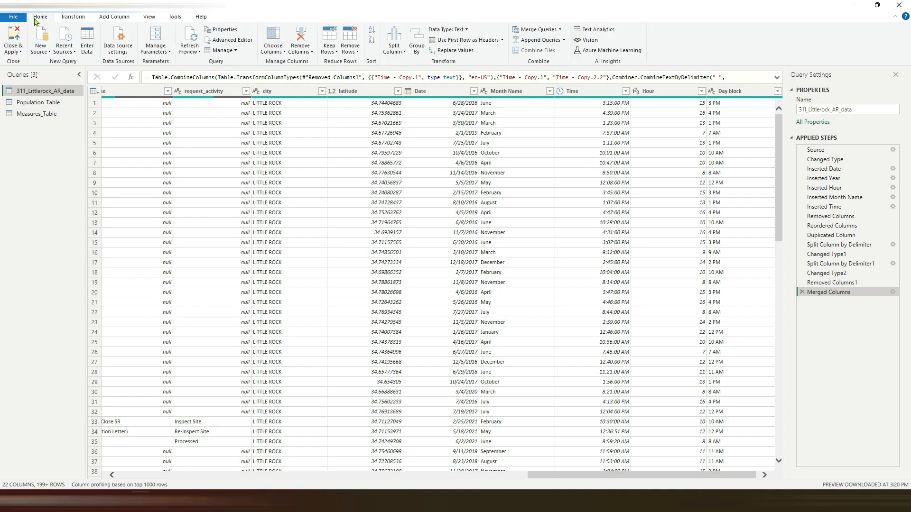
{"action": "left_click", "coordinate": [20, 51]}
{"action": "left_click", "coordinate": [26, 63]}
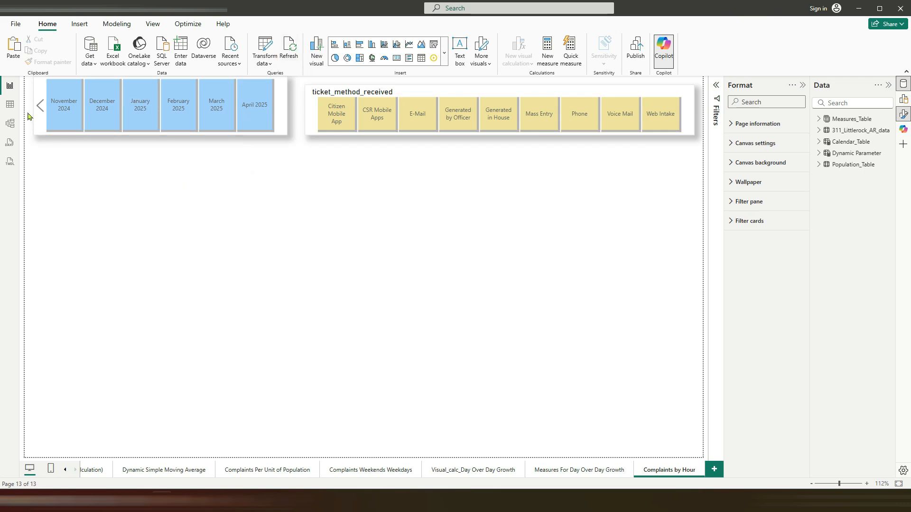
Show the 311_Littlerock_AR_data table's data and check the order of the distinct values in the Day block column.
{"action": "left_click", "coordinate": [10, 104]}
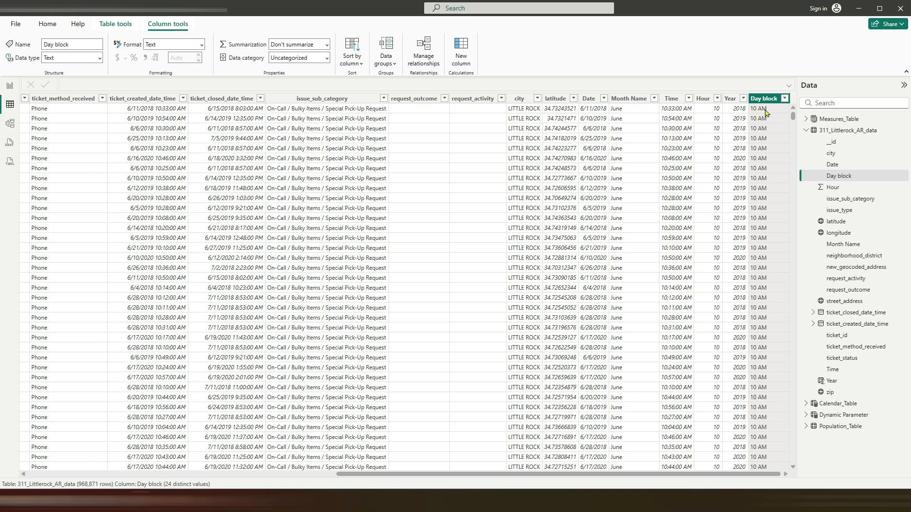
{"action": "left_click", "coordinate": [785, 98]}
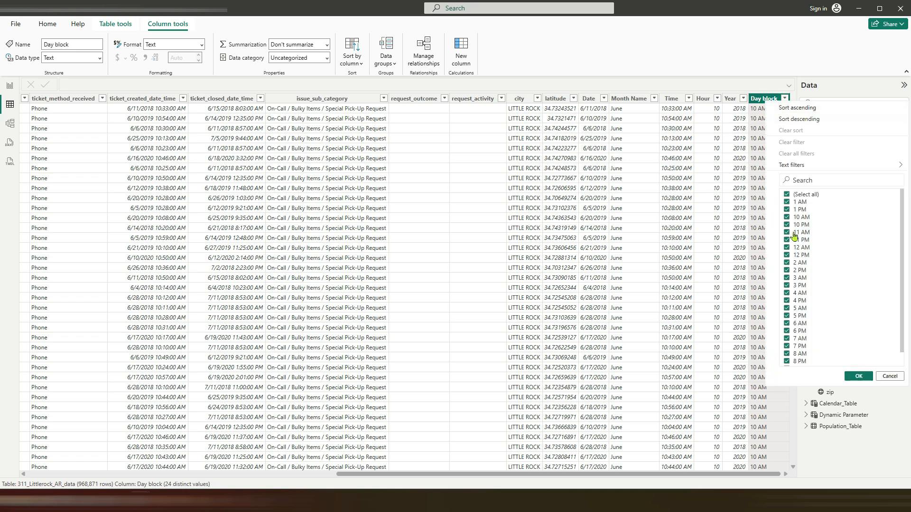
{"action": "left_click", "coordinate": [890, 377]}
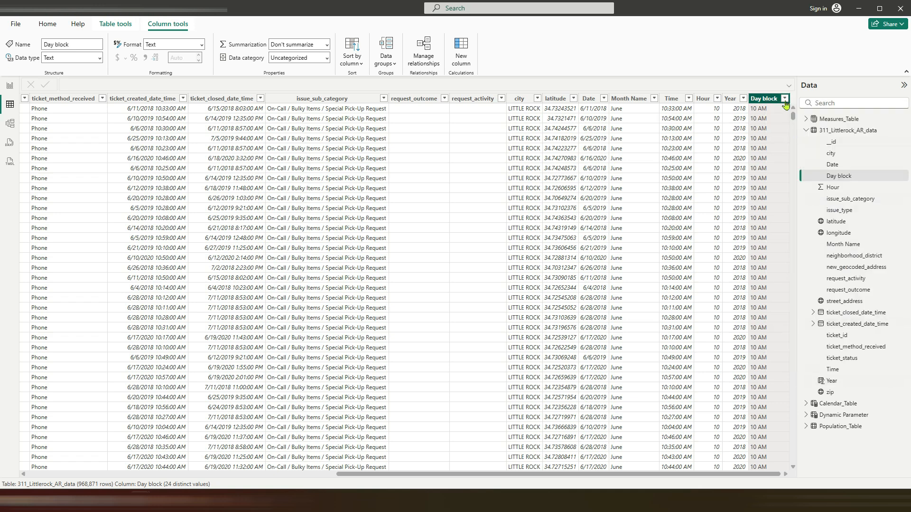
Sort the Day block column by the Hour column.
{"action": "left_click", "coordinate": [352, 54]}
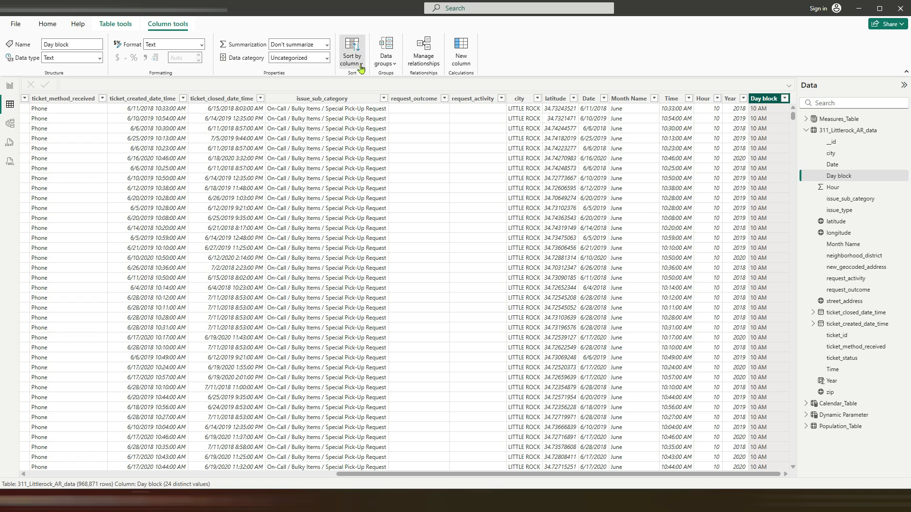
{"action": "left_click", "coordinate": [369, 142]}
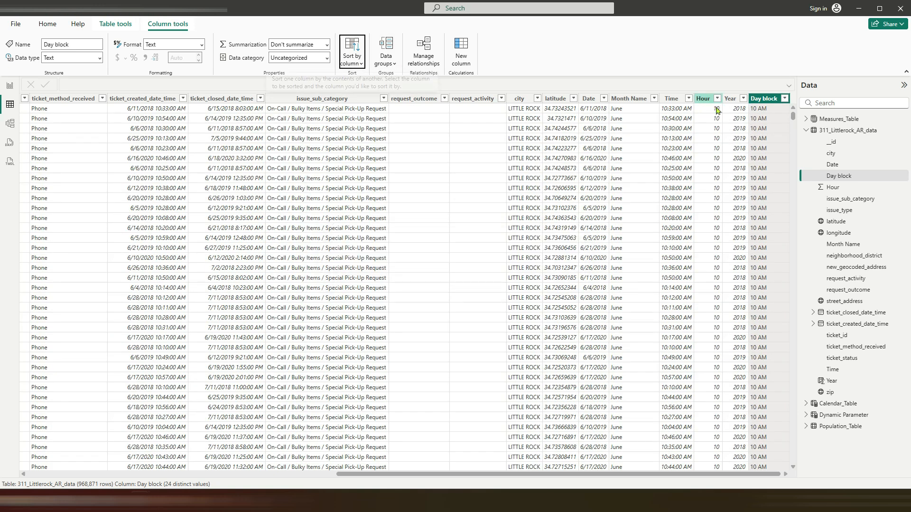
Add a stacked column chart below the Complaints by Hour slicers with Day block on the X-axis and # of Complaints on the Y-axis.
{"action": "left_click", "coordinate": [9, 86]}
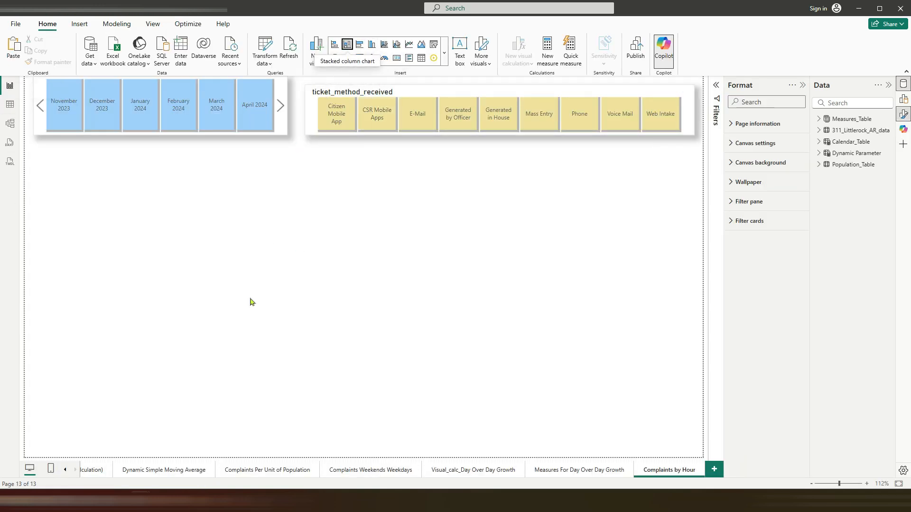
{"action": "left_click_drag", "start_coordinate": [284, 259], "coordinate": [683, 440]}
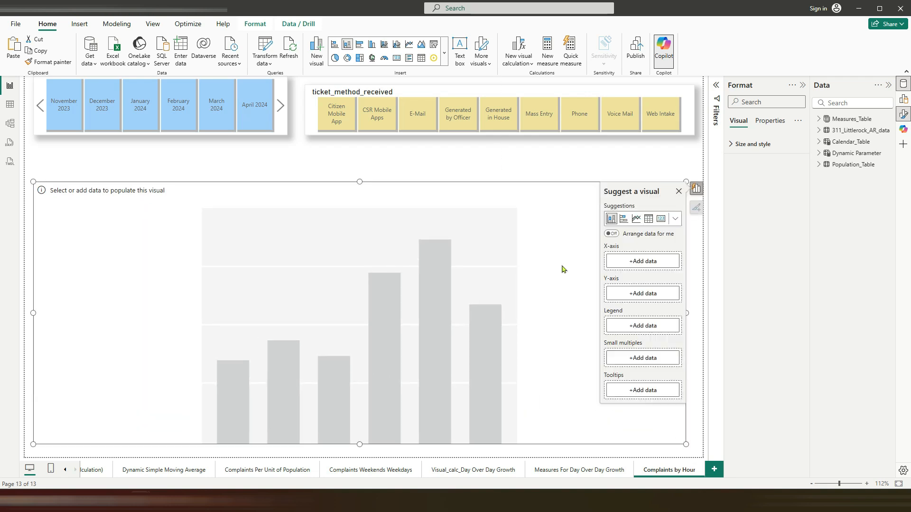
{"action": "left_click", "coordinate": [818, 130]}
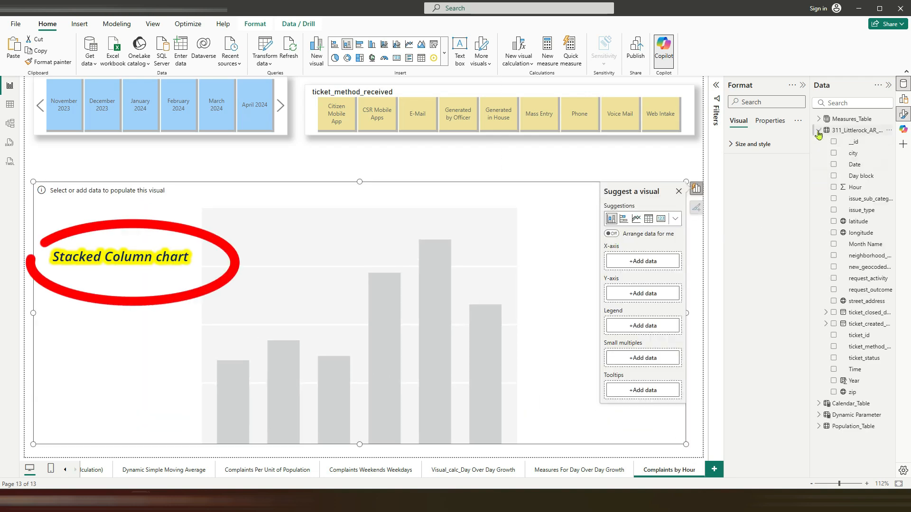
{"action": "mouse_move", "coordinate": [863, 177]}
{"action": "left_mouse_down"}
{"action": "mouse_move", "coordinate": [767, 224]}
{"action": "mouse_move", "coordinate": [657, 262]}
{"action": "left_mouse_up"}
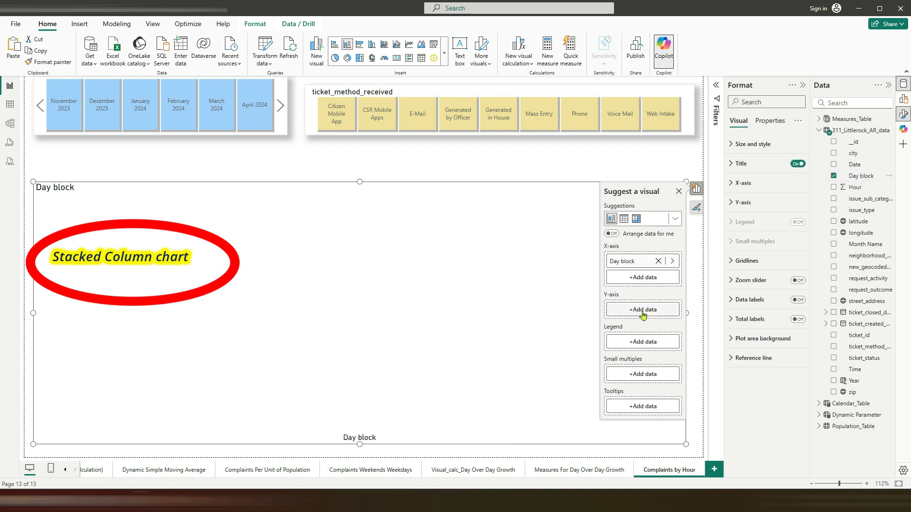
{"action": "left_click", "coordinate": [818, 118]}
{"action": "left_click_drag", "start_coordinate": [864, 135], "coordinate": [661, 310]}
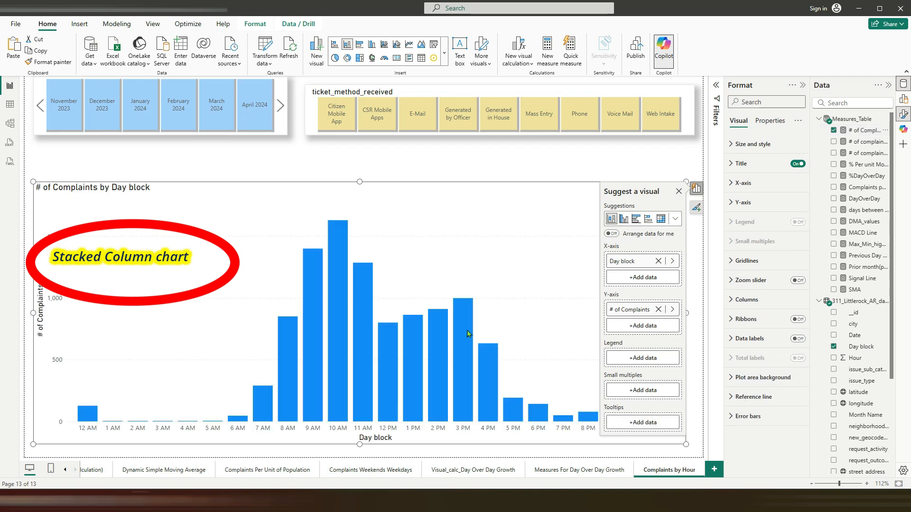
{"action": "left_click", "coordinate": [678, 192]}
Copy the ticket_method_received slicer's formatting onto the # of Complaints by Day block chart.
{"action": "left_click", "coordinate": [309, 135]}
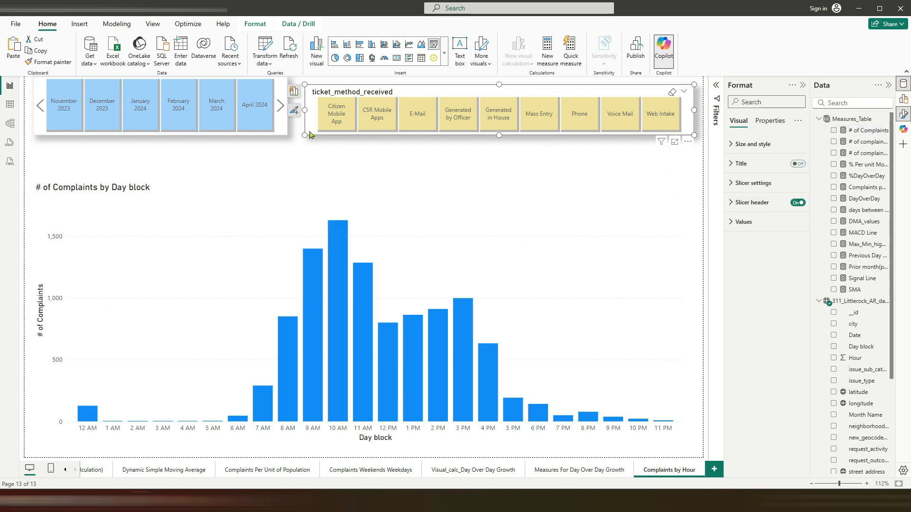
{"action": "left_click", "coordinate": [48, 61]}
{"action": "left_click", "coordinate": [95, 202]}
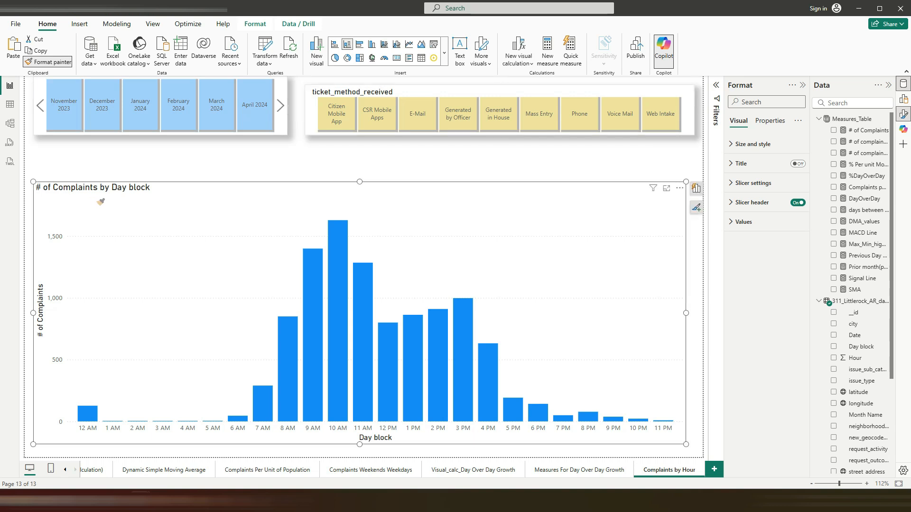
{"action": "left_click", "coordinate": [583, 160]}
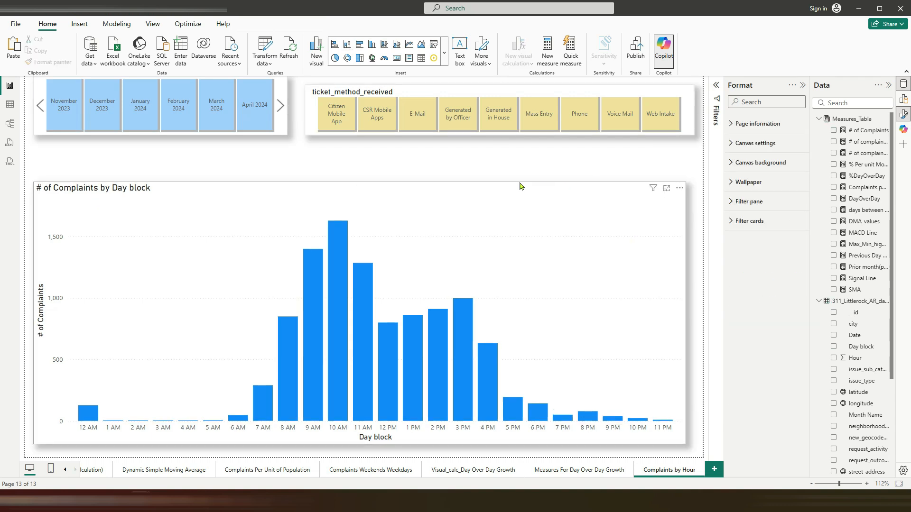
Extend the column chart upward toward the slicers and turn on its data labels.
{"action": "left_click", "coordinate": [416, 193]}
{"action": "left_click_drag", "start_coordinate": [365, 182], "coordinate": [366, 157]}
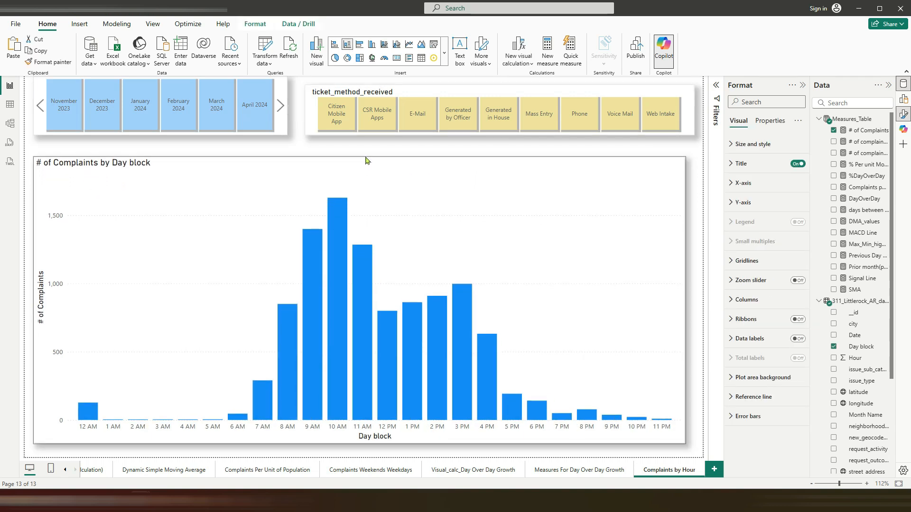
{"action": "left_click", "coordinate": [798, 339]}
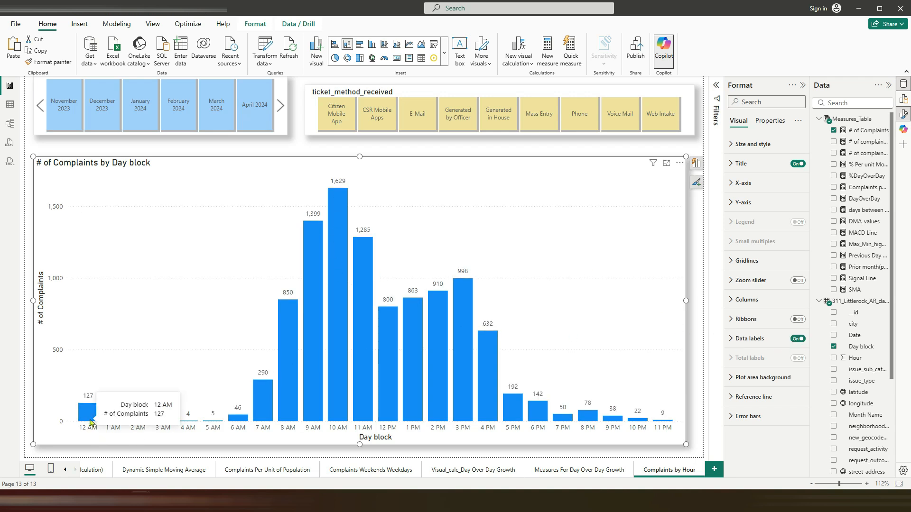
Compare the hourly chart across ticket_method_received values, including Generated by Officer, Mass Entry and Voice Mail, and clear that filter.
{"action": "left_click", "coordinate": [420, 115]}
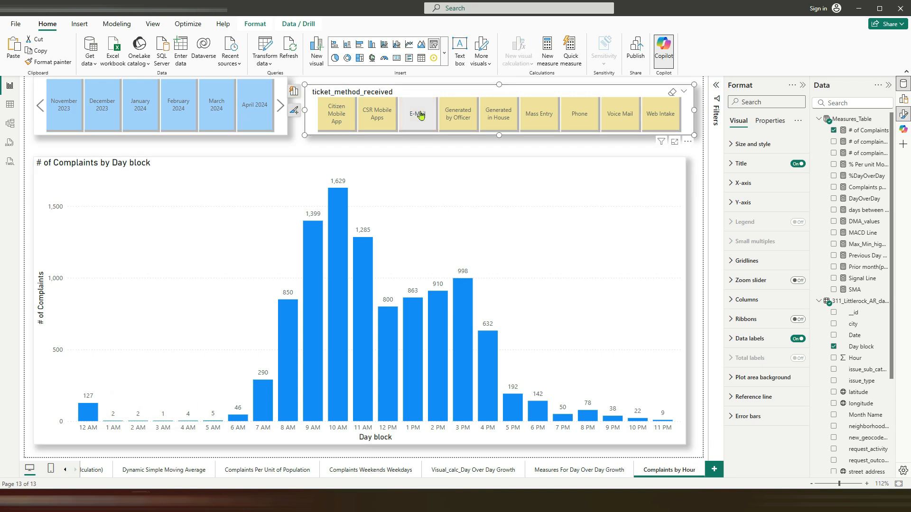
{"action": "left_click", "coordinate": [471, 122]}
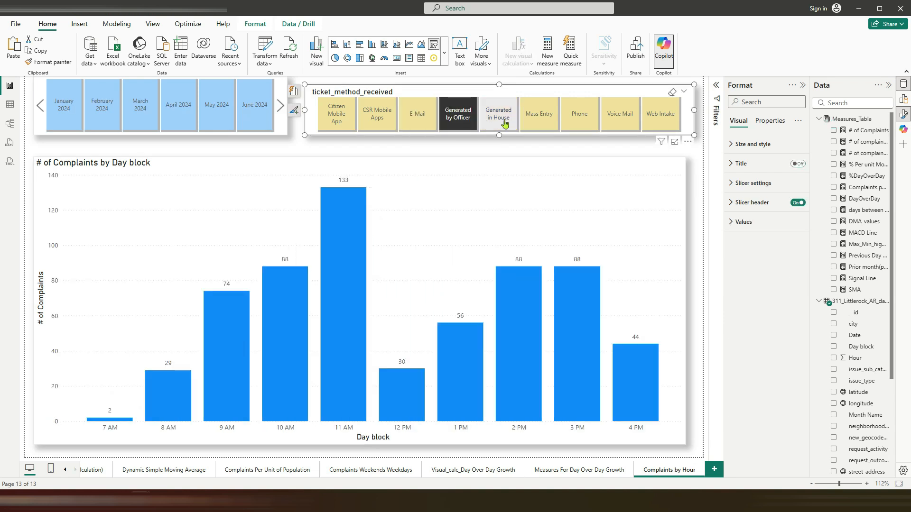
{"action": "left_click", "coordinate": [515, 124]}
{"action": "left_click", "coordinate": [548, 122]}
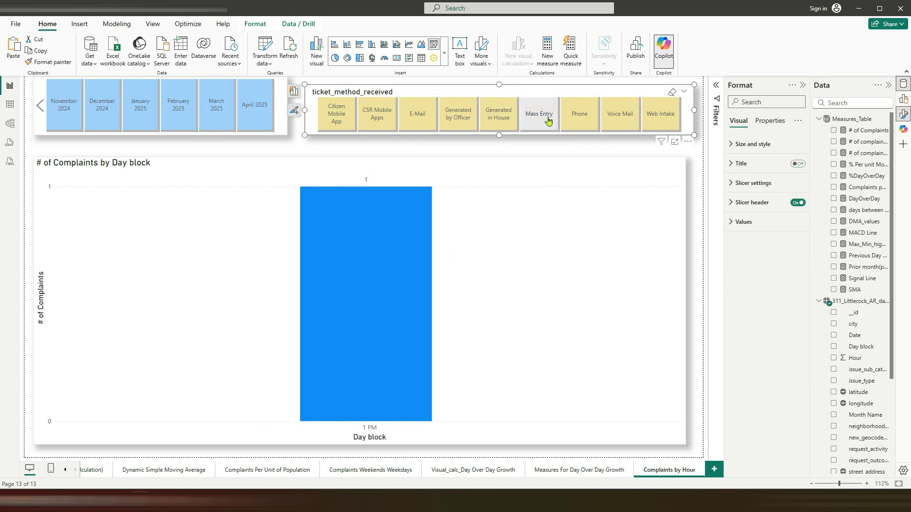
{"action": "left_click", "coordinate": [575, 123]}
{"action": "left_click", "coordinate": [605, 121]}
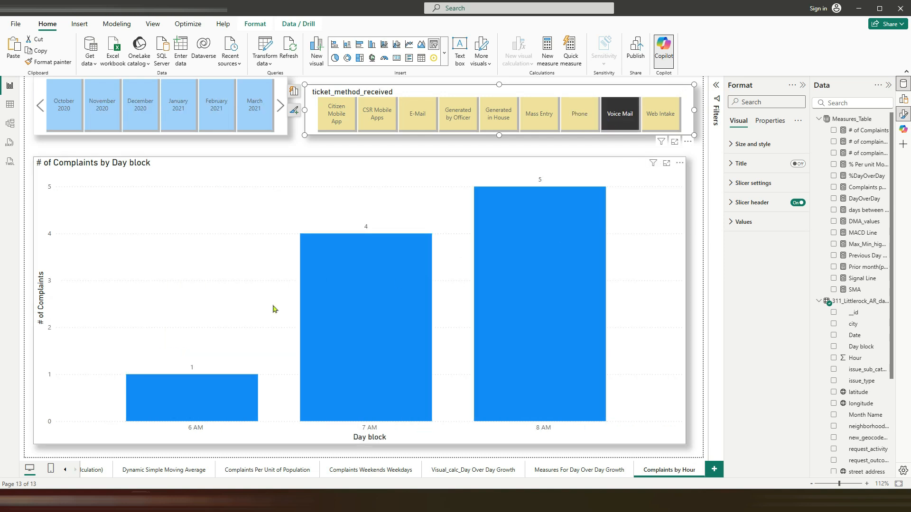
{"action": "left_click", "coordinate": [613, 118]}
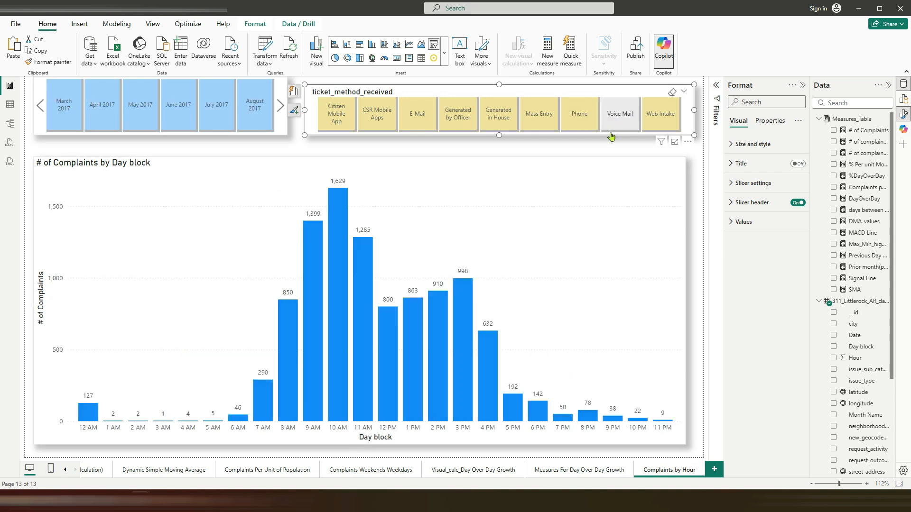
Split the columns by issue_sub_category as the legend field and hide the chart's legend.
{"action": "left_click", "coordinate": [589, 179]}
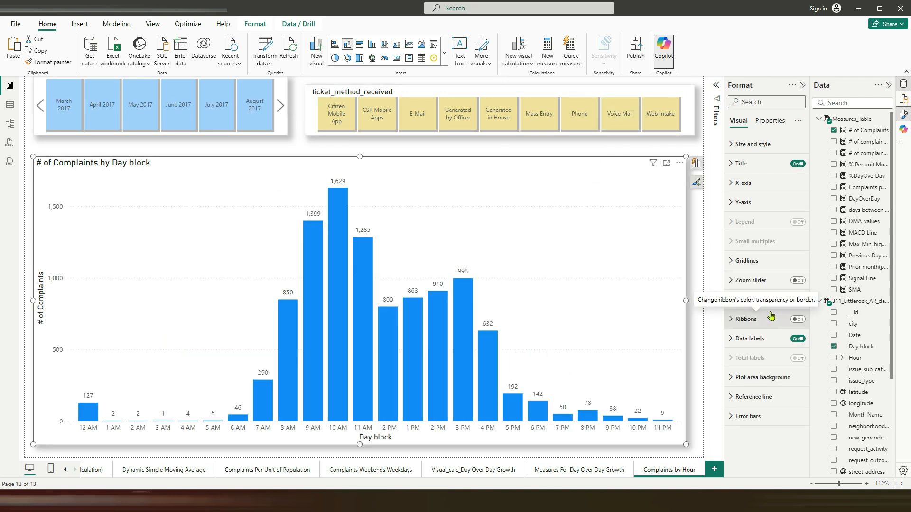
{"action": "left_click", "coordinate": [695, 164]}
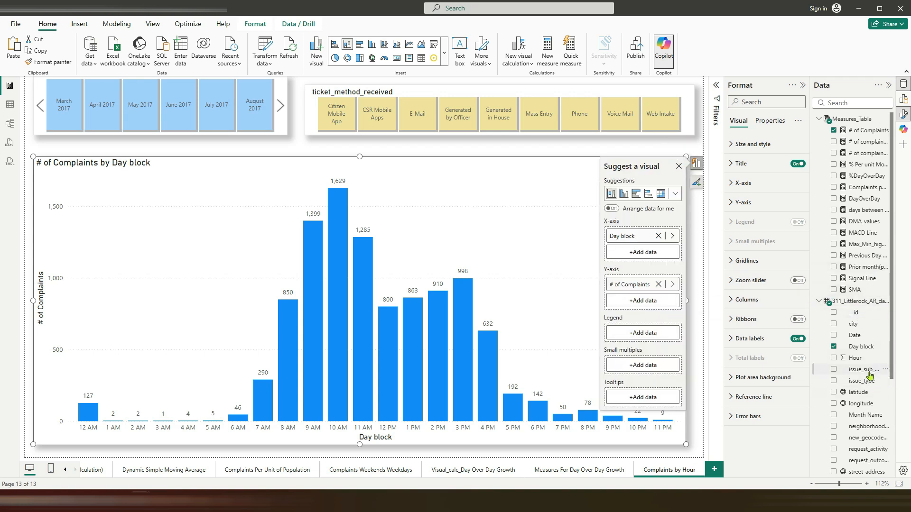
{"action": "left_click_drag", "start_coordinate": [869, 375], "coordinate": [645, 333]}
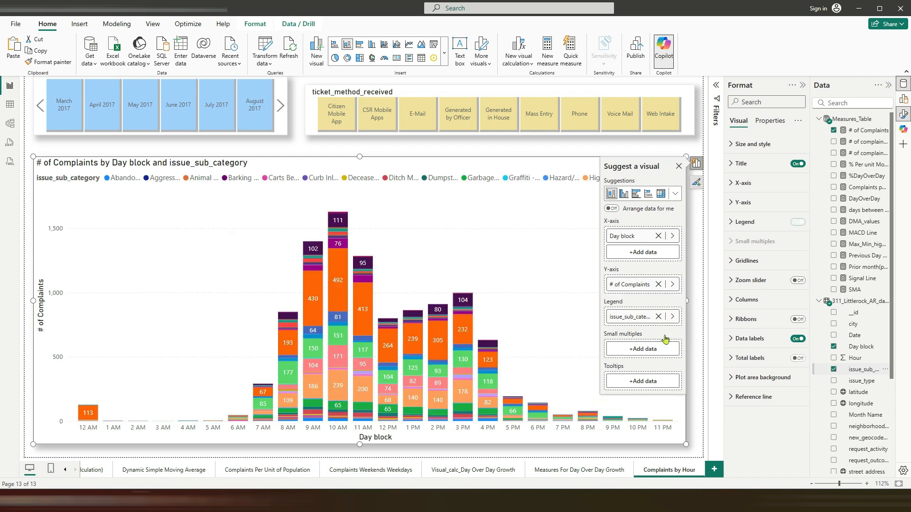
{"action": "left_click", "coordinate": [796, 223]}
{"action": "left_click", "coordinate": [641, 148]}
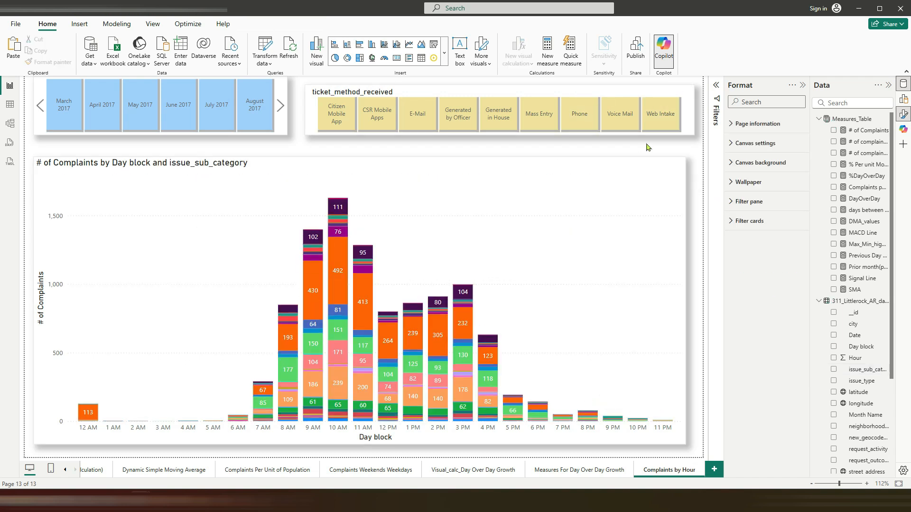
Filter the stacked column chart to April 2025 with the month slicer.
{"action": "left_click", "coordinate": [251, 108]}
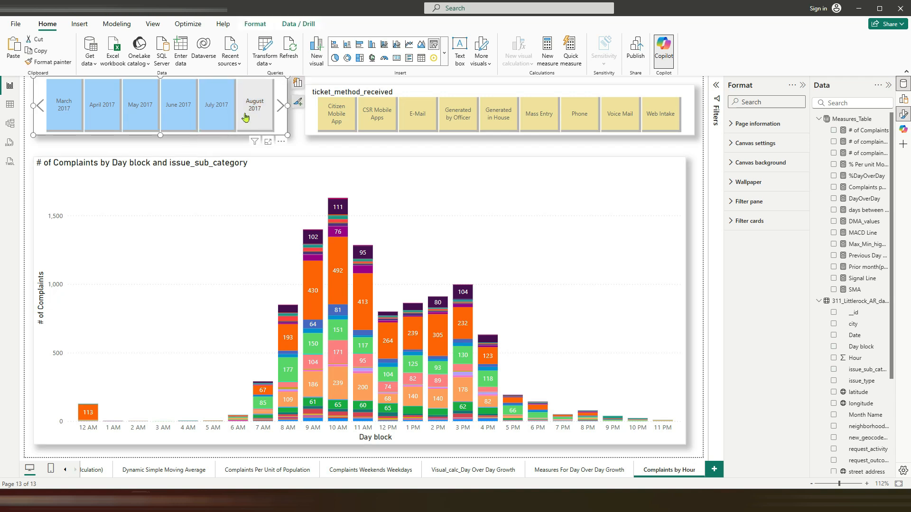
{"action": "scroll", "coordinate": [249, 111], "scroll_direction": "down", "scroll_amount": 15}
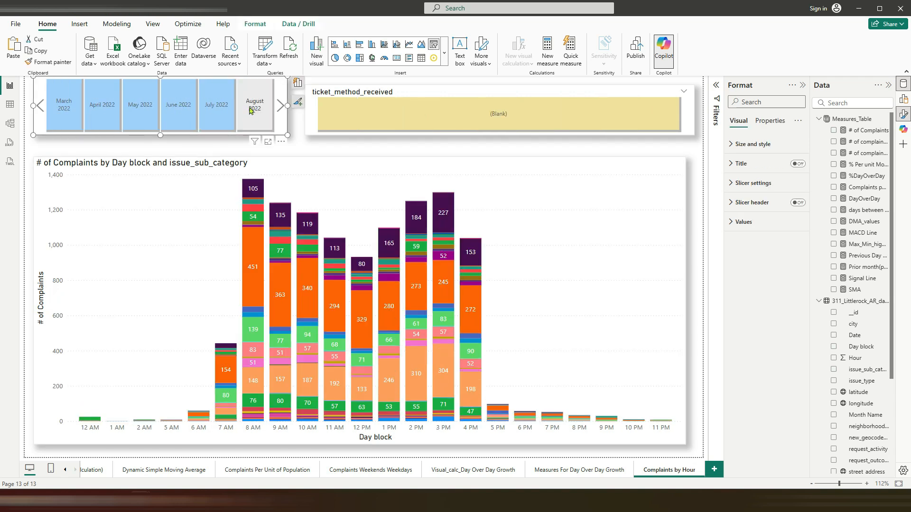
{"action": "left_click", "coordinate": [250, 111]}
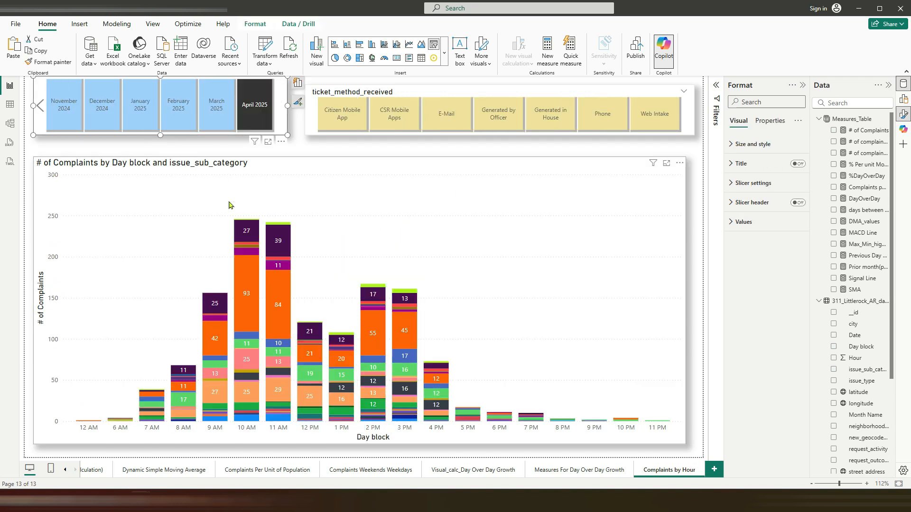
Compare April 2025 complaints by Citizen Mobile App, CSR Mobile Apps, E-Mail, Generated by Officer and Generated in House, and clear the ticket method filter.
{"action": "left_click", "coordinate": [334, 124]}
{"action": "left_click", "coordinate": [401, 120]}
{"action": "left_click", "coordinate": [448, 117]}
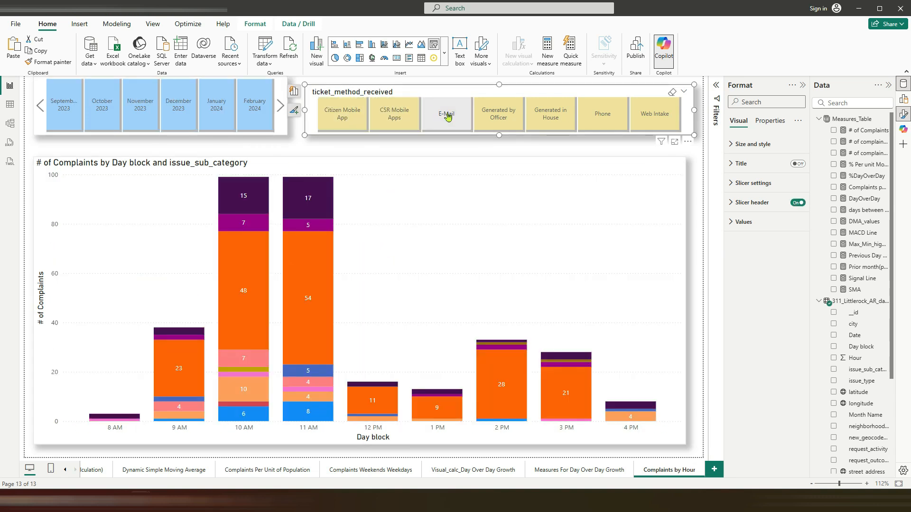
{"action": "left_click", "coordinate": [493, 118]}
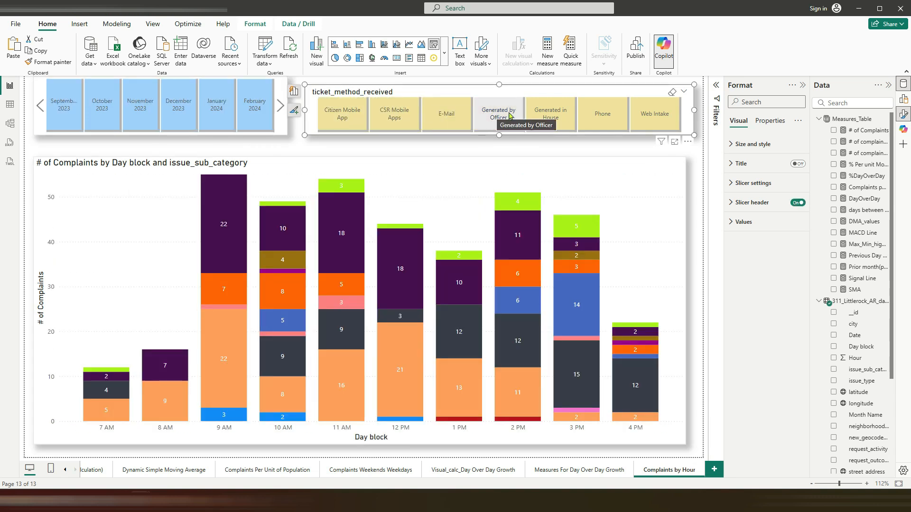
{"action": "left_click", "coordinate": [549, 117]}
{"action": "left_click", "coordinate": [550, 116]}
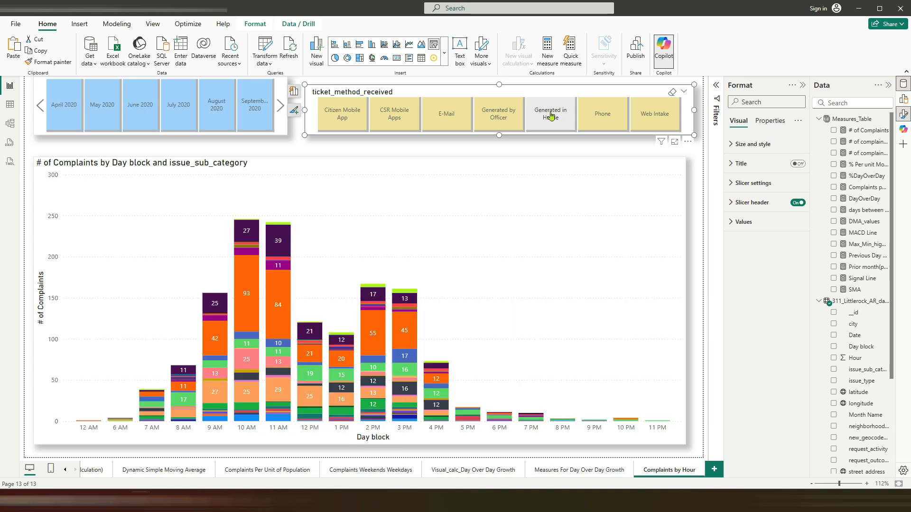
{"action": "left_click", "coordinate": [331, 146]}
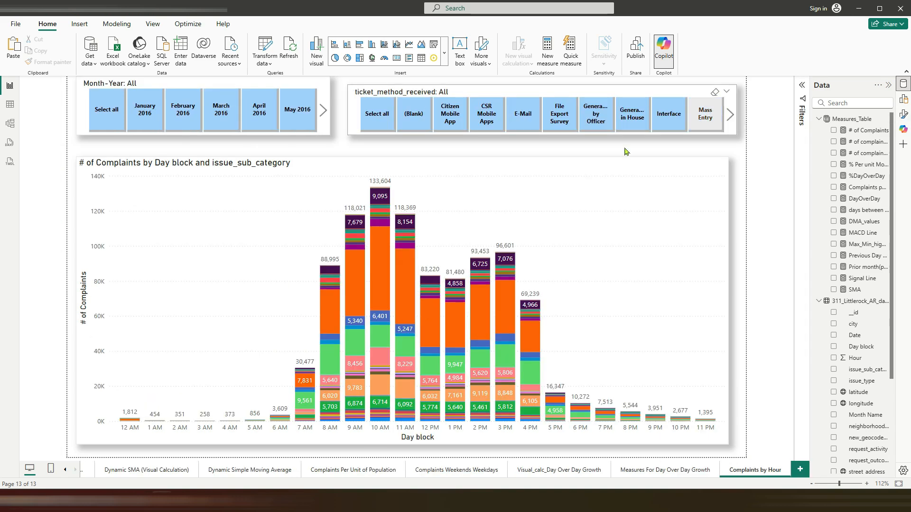
Examine the stacked chart's segment details at 10 AM and 9 AM and its data label settings.
{"action": "mouse_move", "coordinate": [384, 196]}
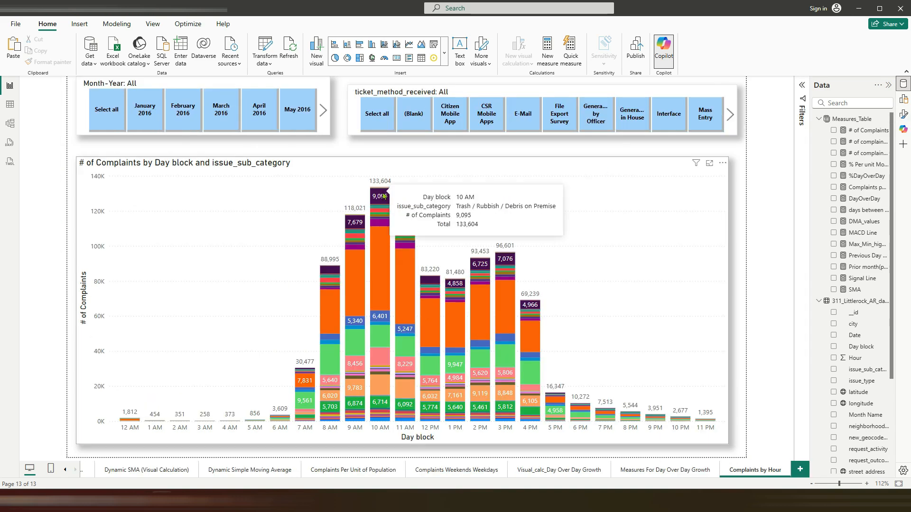
{"action": "left_click", "coordinate": [574, 199]}
{"action": "left_click", "coordinate": [903, 113]}
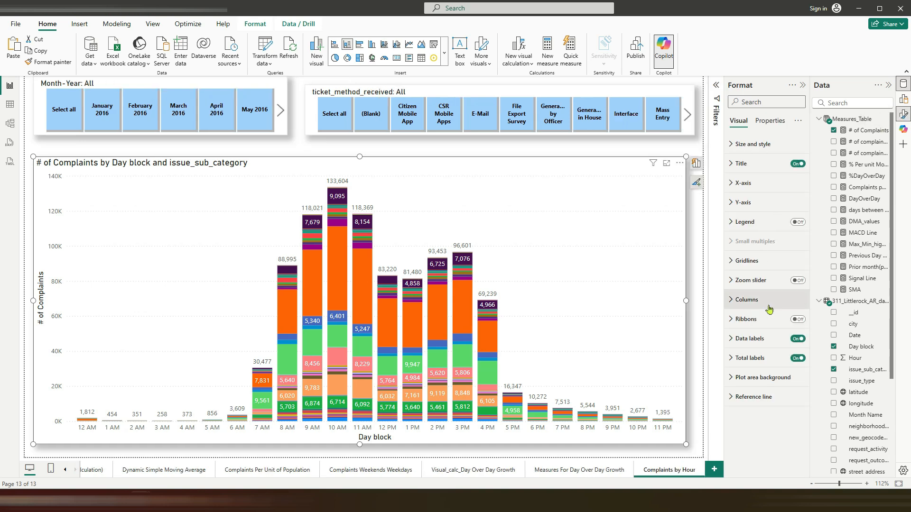
{"action": "left_click", "coordinate": [749, 338]}
{"action": "scroll", "coordinate": [766, 356], "scroll_direction": "down", "scroll_amount": 3}
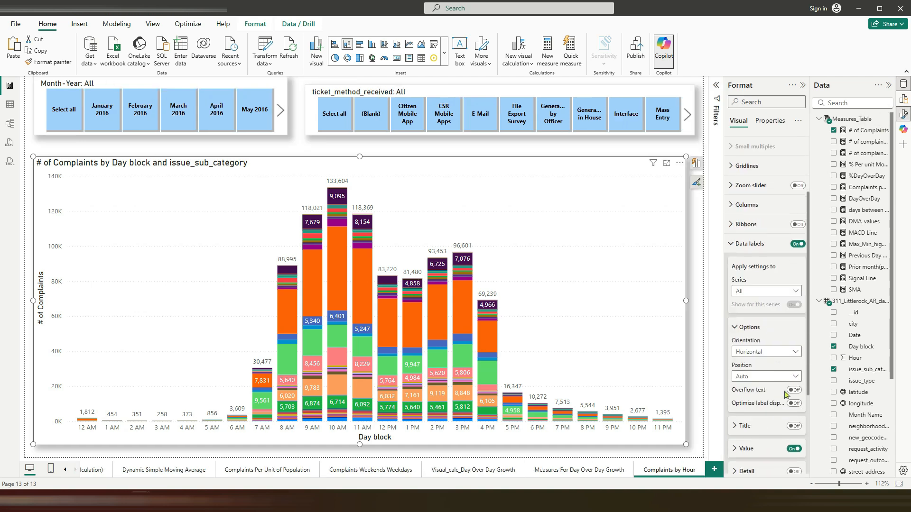
{"action": "scroll", "coordinate": [769, 361], "scroll_direction": "down", "scroll_amount": 2}
{"action": "scroll", "coordinate": [767, 400], "scroll_direction": "down", "scroll_amount": 1}
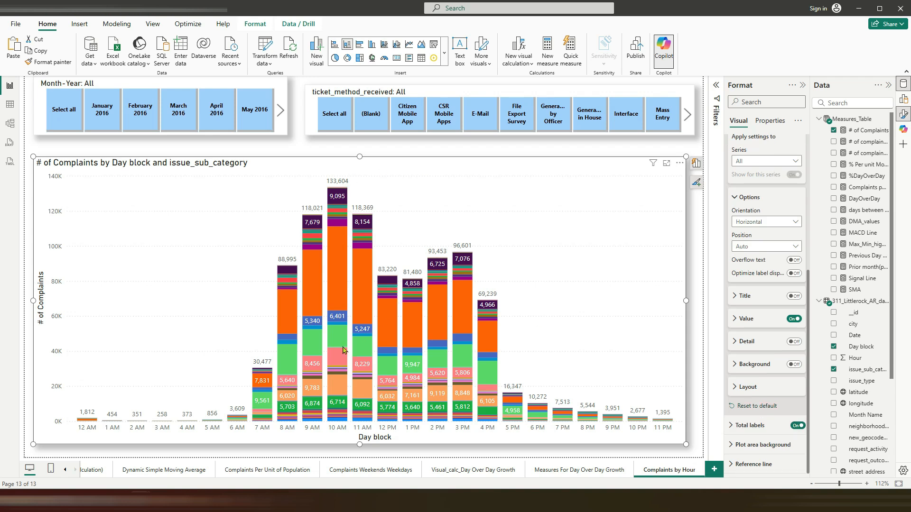
{"action": "mouse_move", "coordinate": [304, 342]}
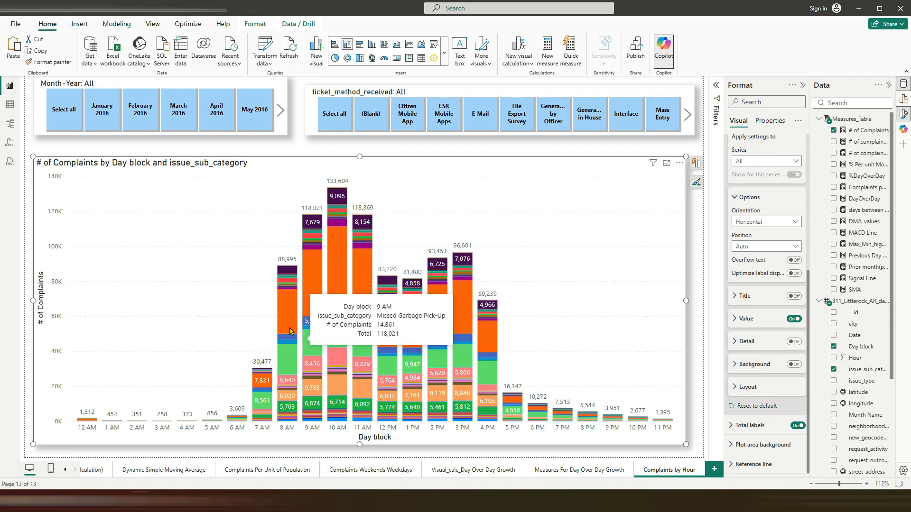
Compare the hourly complaints for September 2019, July 2020 and March 2022 with the month slicer, and clear the month filter.
{"action": "left_click", "coordinate": [250, 144]}
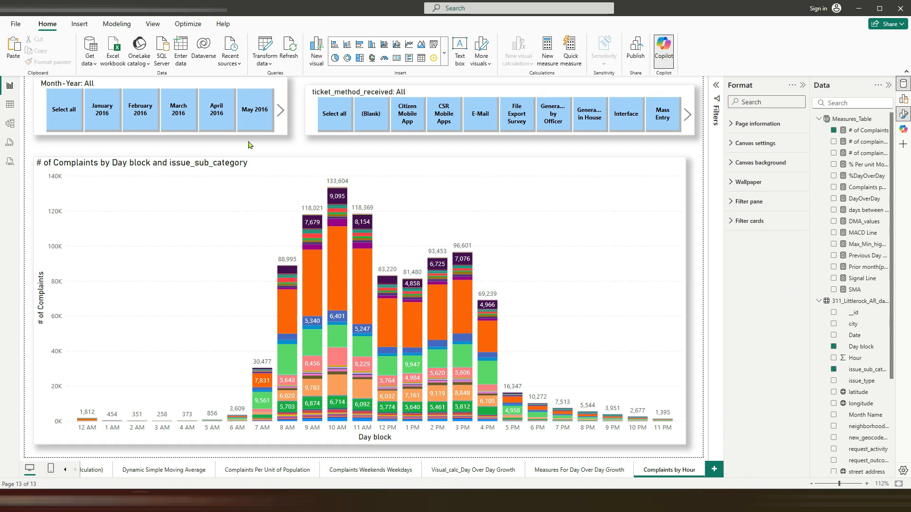
{"action": "scroll", "coordinate": [255, 122], "scroll_direction": "down", "scroll_amount": 15}
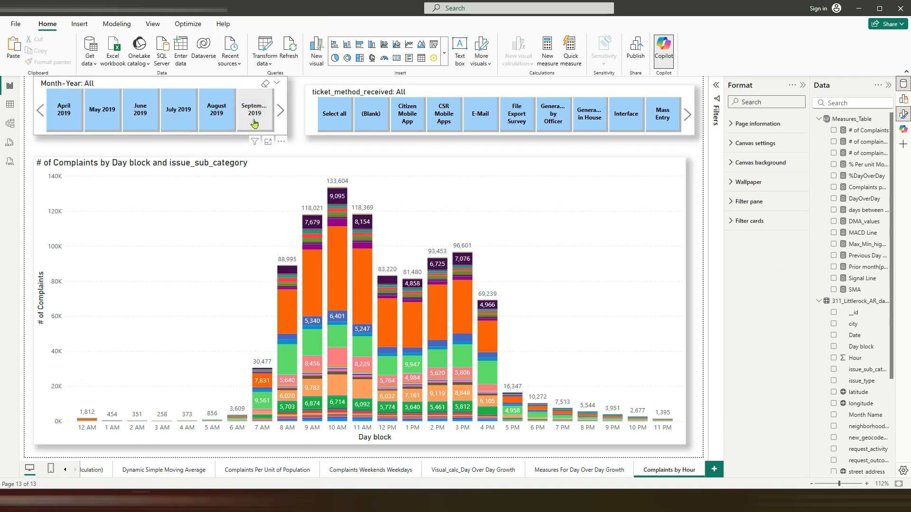
{"action": "left_click", "coordinate": [255, 123]}
{"action": "left_click", "coordinate": [254, 123]}
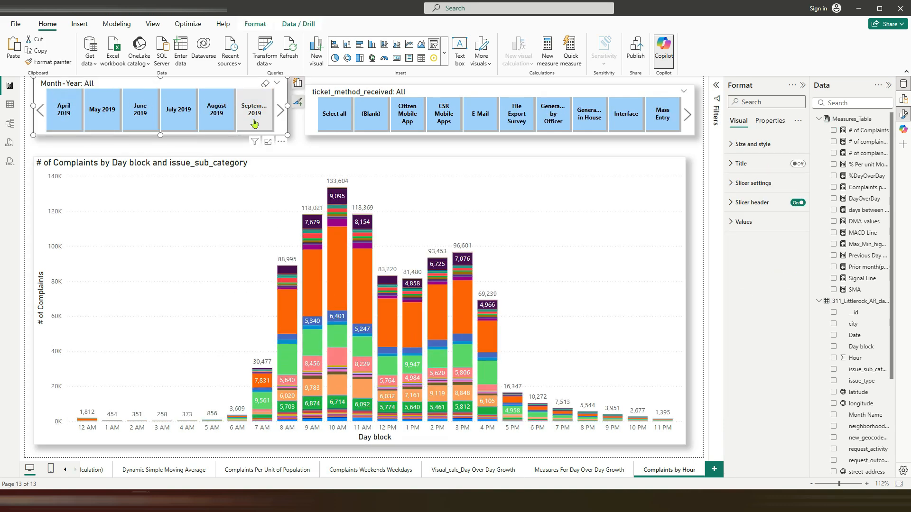
{"action": "scroll", "coordinate": [256, 122], "scroll_direction": "down", "scroll_amount": 4}
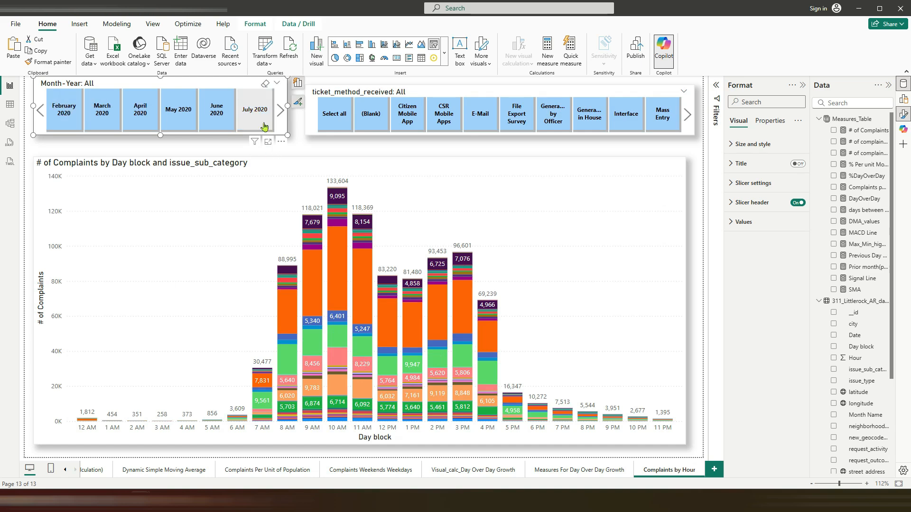
{"action": "left_click", "coordinate": [262, 123]}
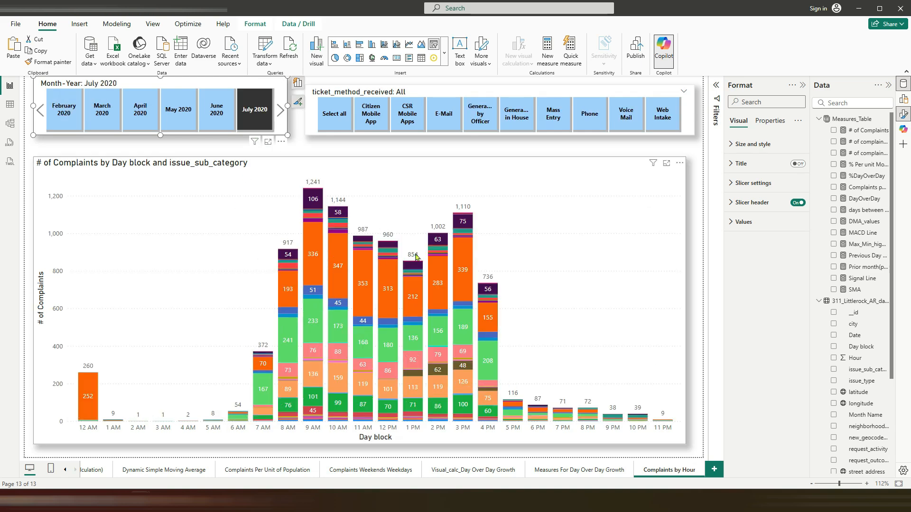
{"action": "scroll", "coordinate": [247, 117], "scroll_direction": "down", "scroll_amount": 8}
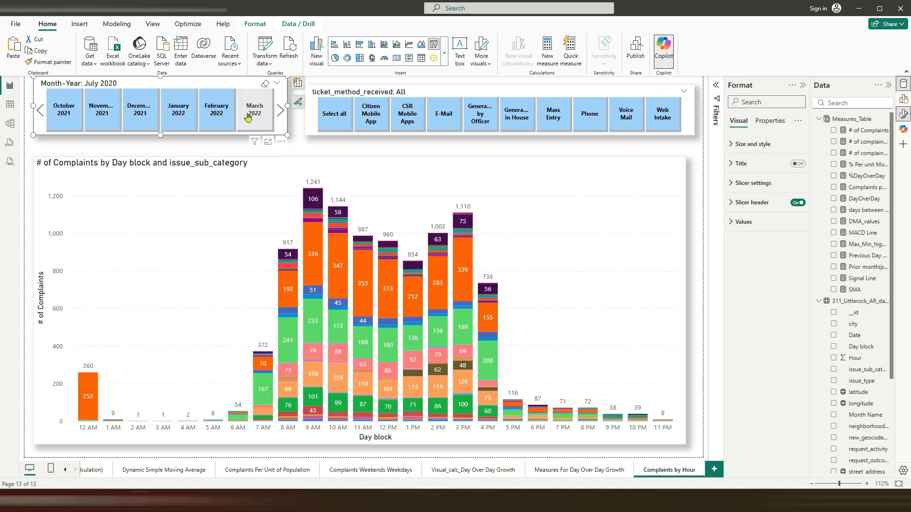
{"action": "left_click", "coordinate": [247, 117]}
{"action": "left_click", "coordinate": [247, 117]}
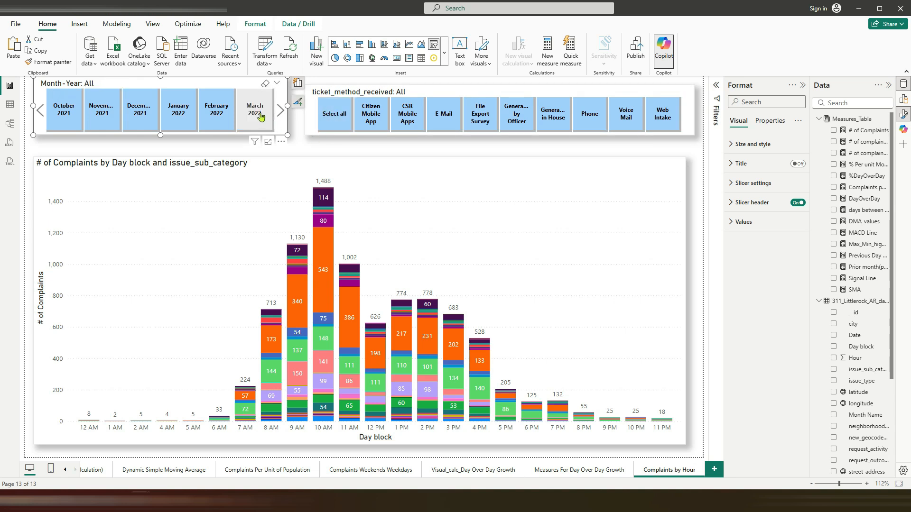
{"action": "left_click", "coordinate": [306, 149]}
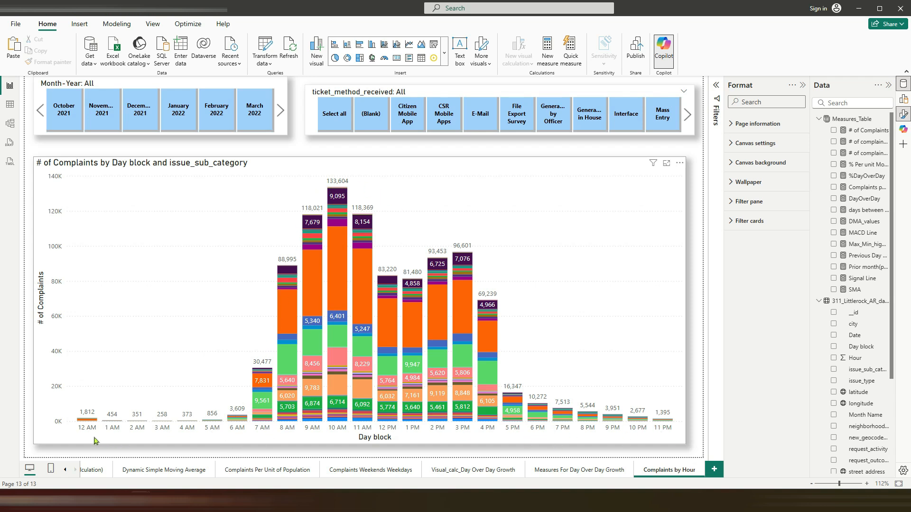
Compare the hourly complaints received through Mobile Apps, Mobile Created and Mobile Device with the ticket method slicer.
{"action": "mouse_move", "coordinate": [94, 421]}
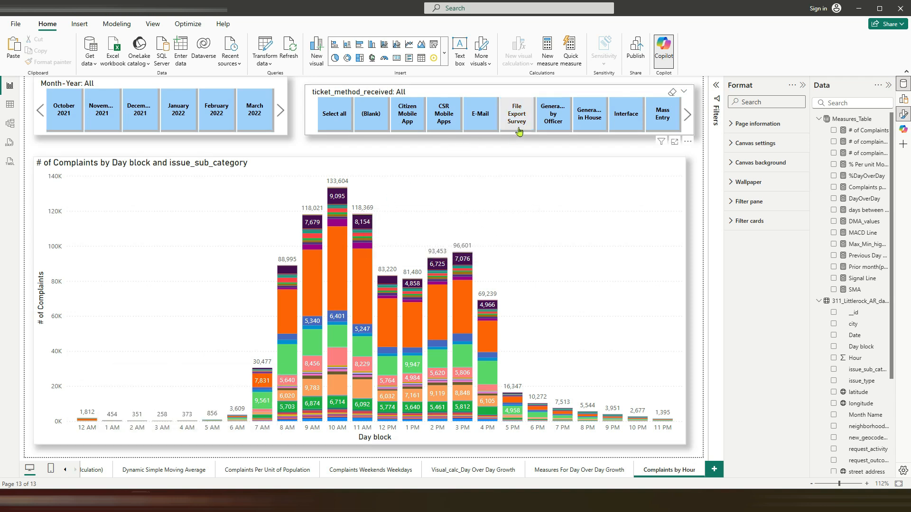
{"action": "scroll", "coordinate": [520, 132], "scroll_direction": "down", "scroll_amount": 2}
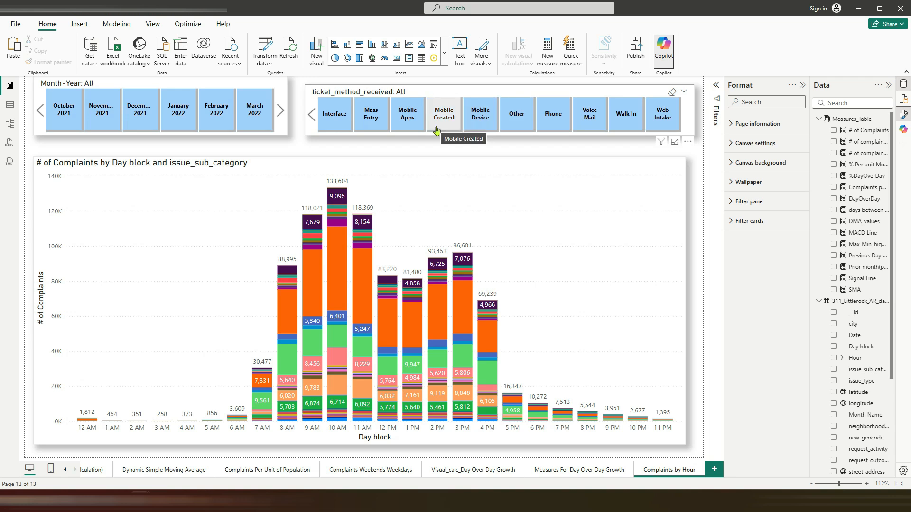
{"action": "left_click", "coordinate": [408, 118]}
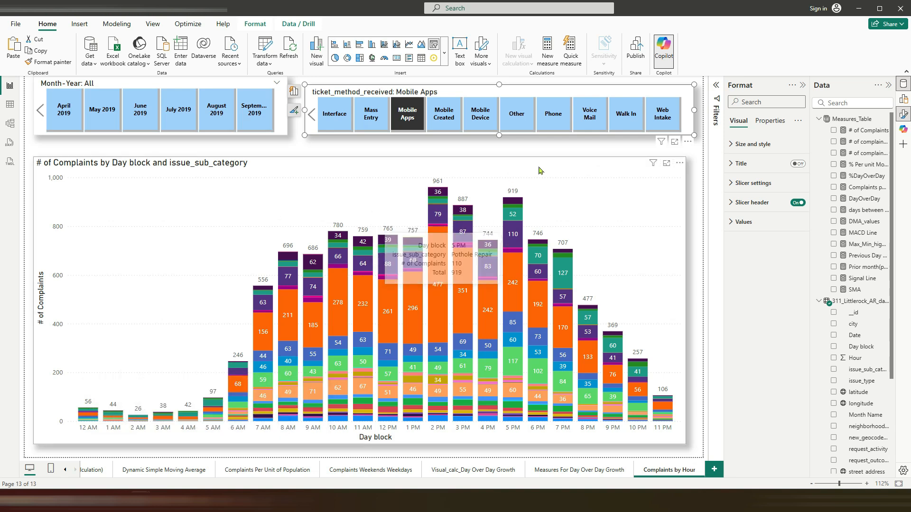
{"action": "left_click", "coordinate": [452, 125]}
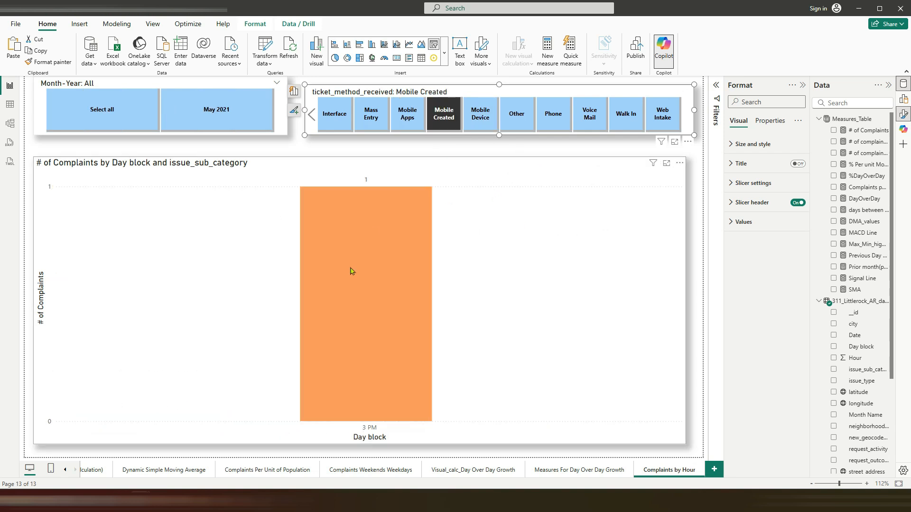
{"action": "mouse_move", "coordinate": [351, 270]}
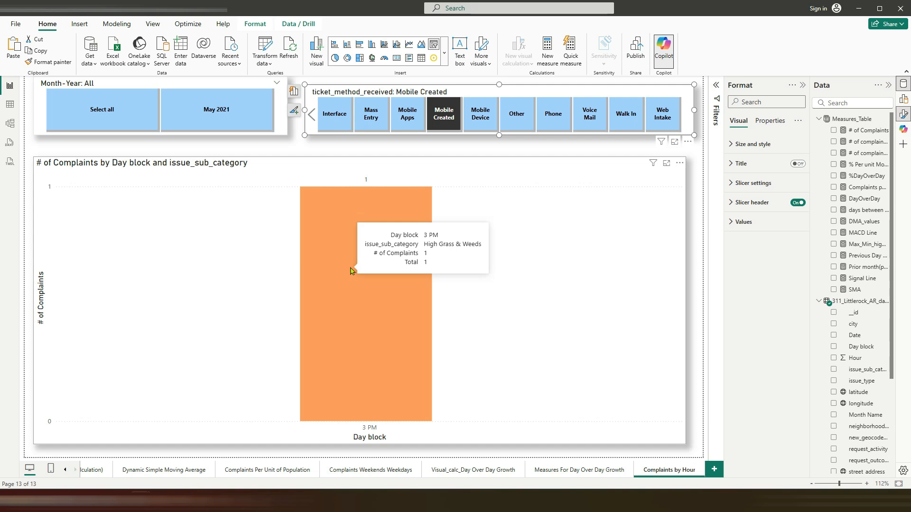
{"action": "left_click", "coordinate": [407, 119]}
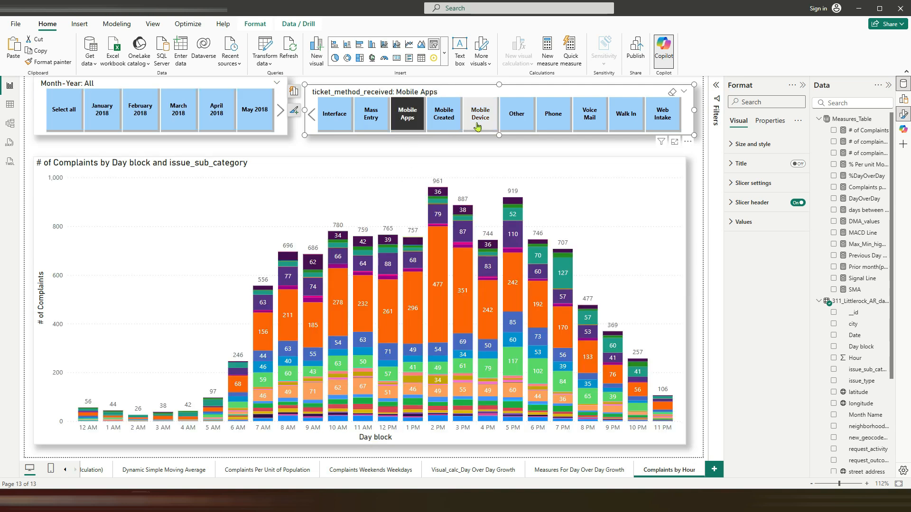
{"action": "left_click", "coordinate": [477, 126]}
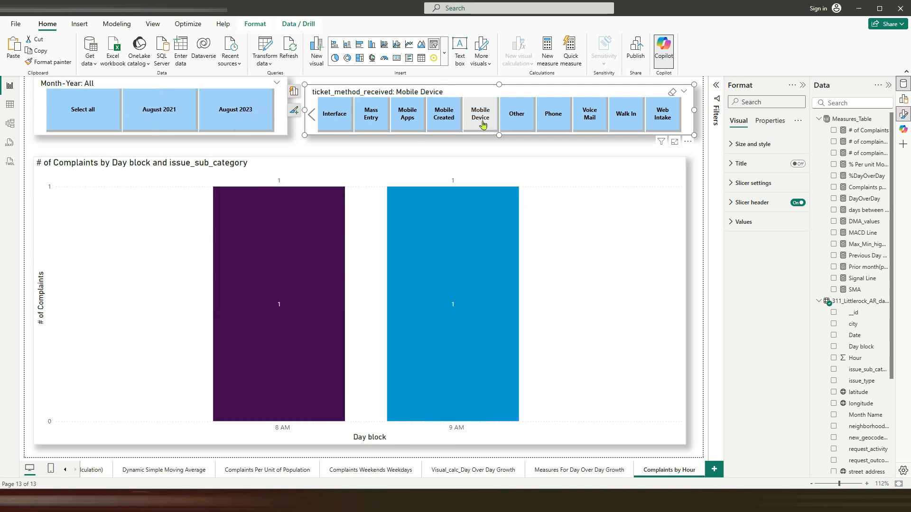
Compare the hourly complaints of Mobile Apps with those of Web Intake, and clear the ticket method filter.
{"action": "left_click", "coordinate": [407, 118]}
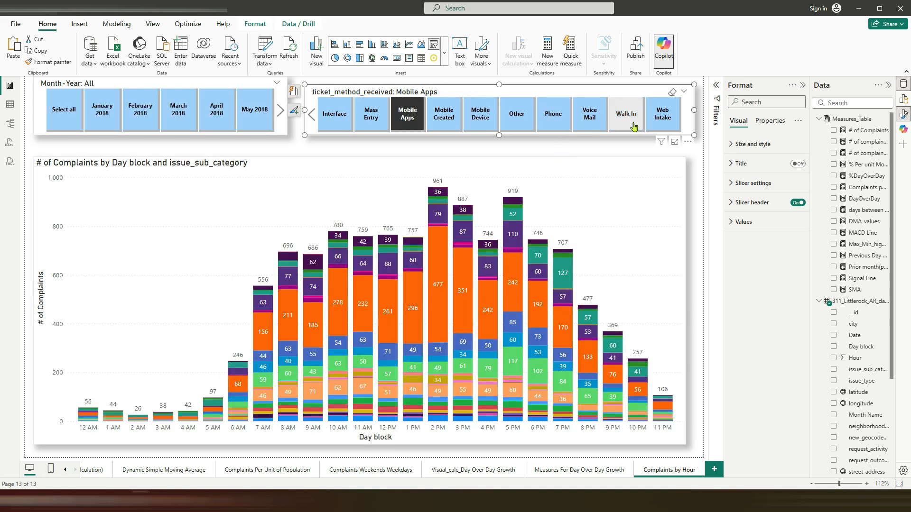
{"action": "left_click", "coordinate": [662, 116]}
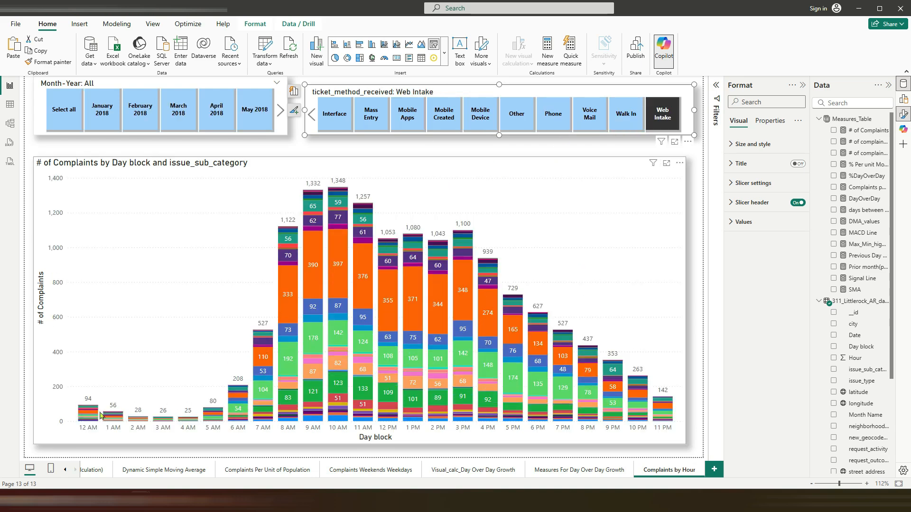
{"action": "left_click", "coordinate": [407, 116]}
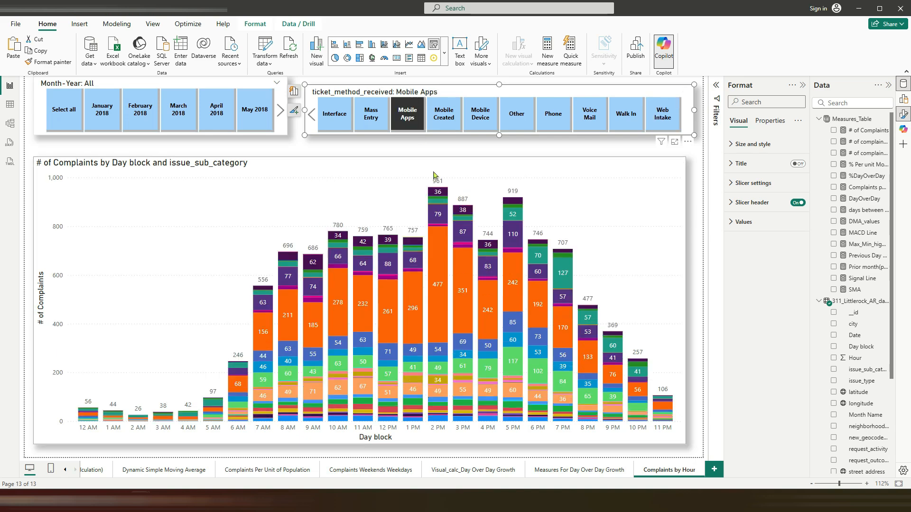
{"action": "left_click", "coordinate": [407, 116]}
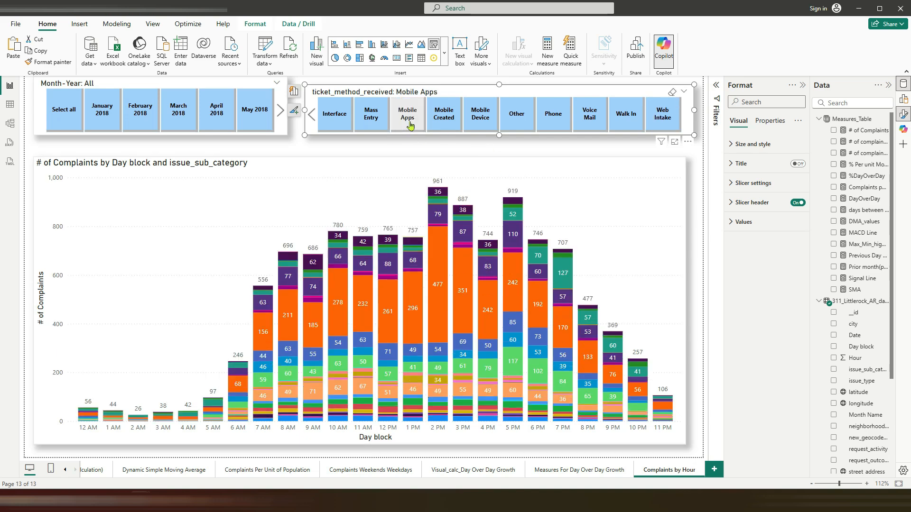
{"action": "left_click", "coordinate": [413, 147]}
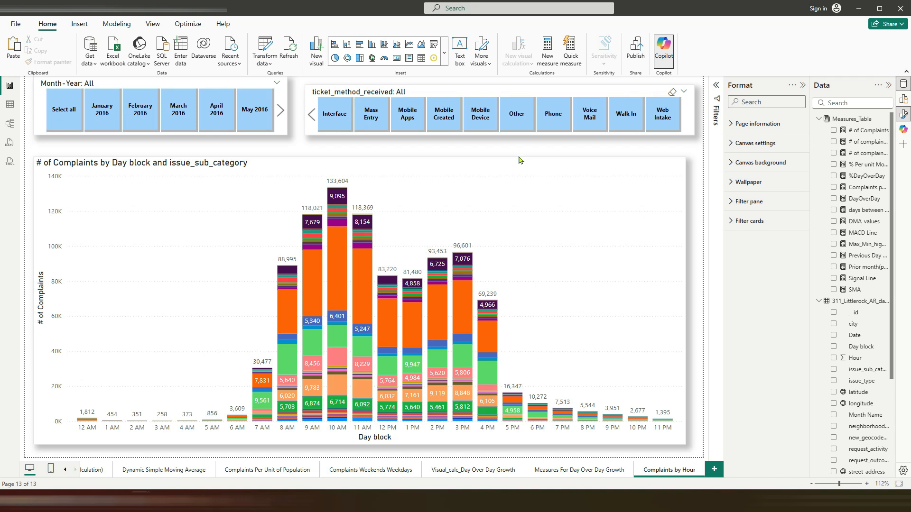
Collapse the formatting options and filter the stacked column chart to April 2025.
{"action": "left_click", "coordinate": [804, 85]}
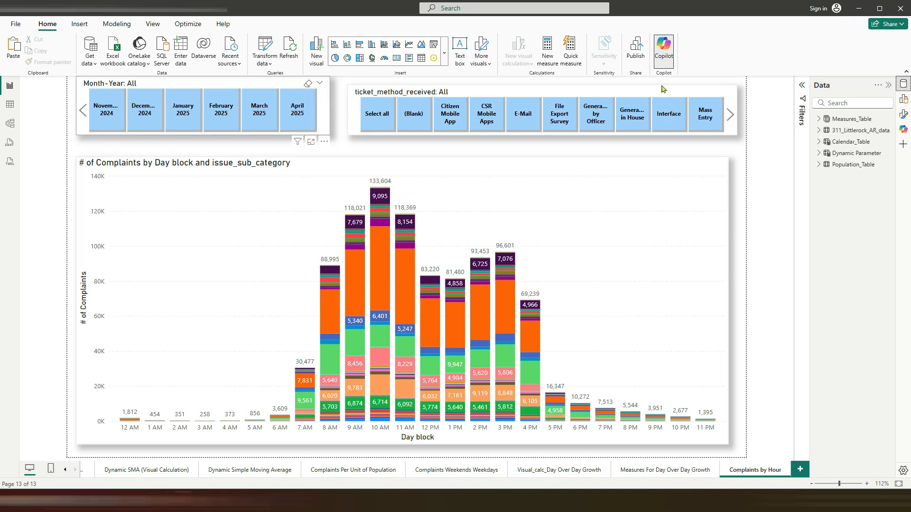
{"action": "left_click", "coordinate": [297, 121]}
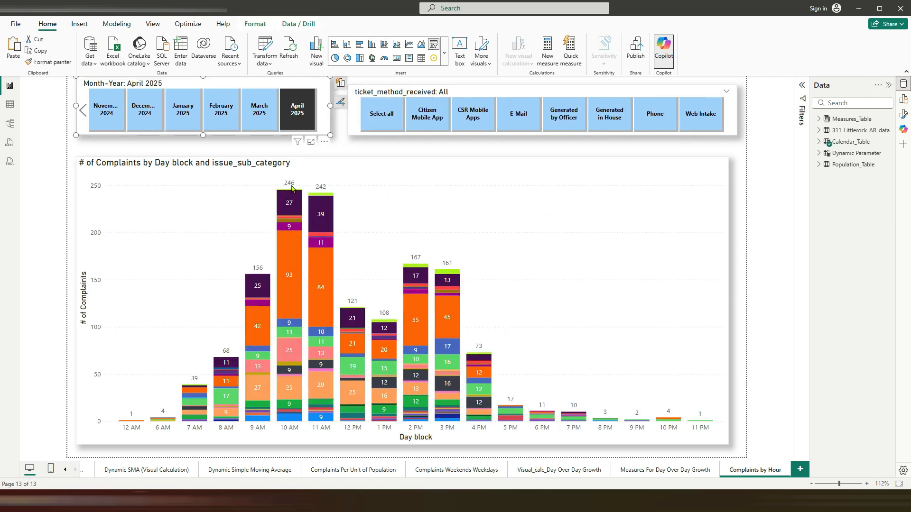